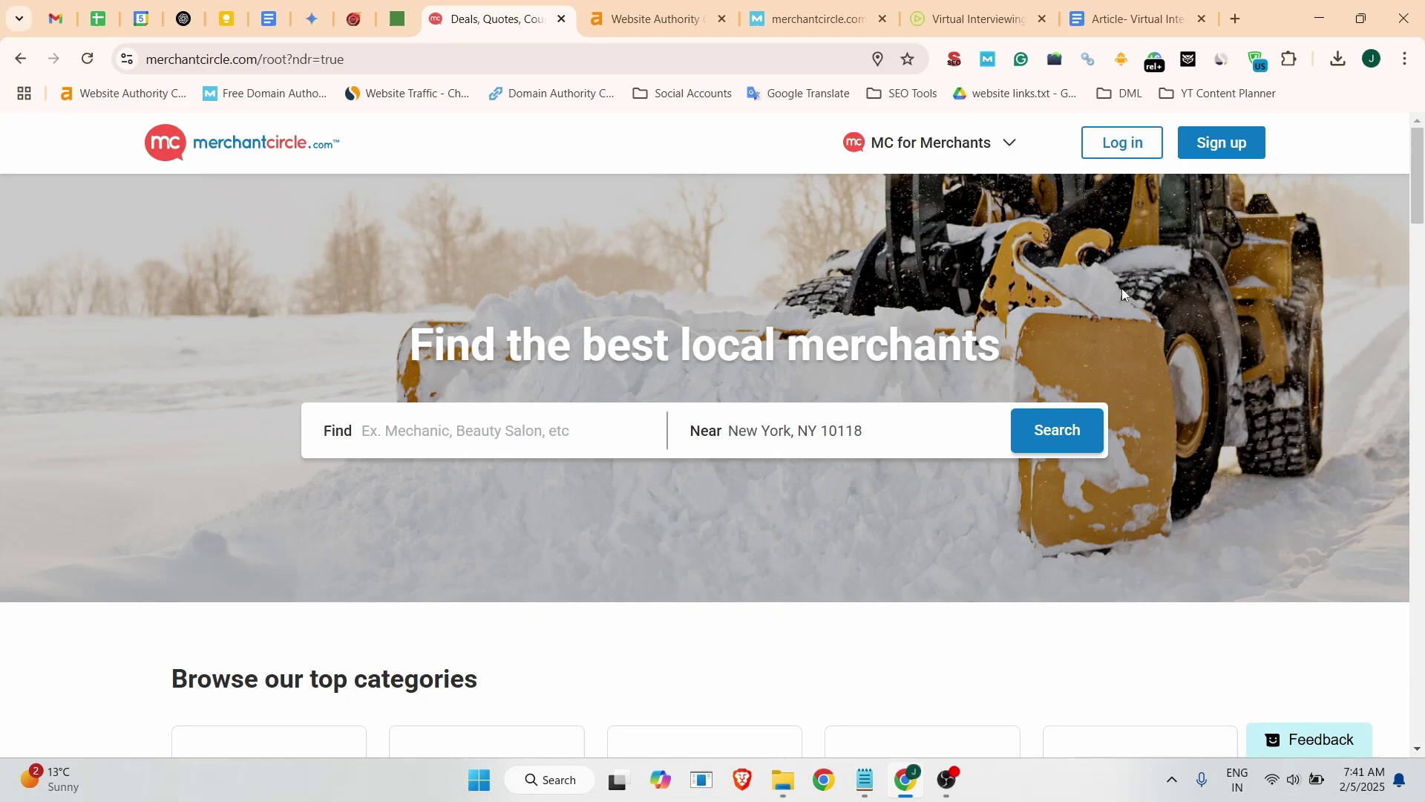
- Look over the MerchantCircle home page and examine merchantcircle.com's authority and spam scores in the Ahrefs and Moz checkers
scroll(1167, 394, down, 7)
scroll(553, 410, up, 7)
click(658, 6)
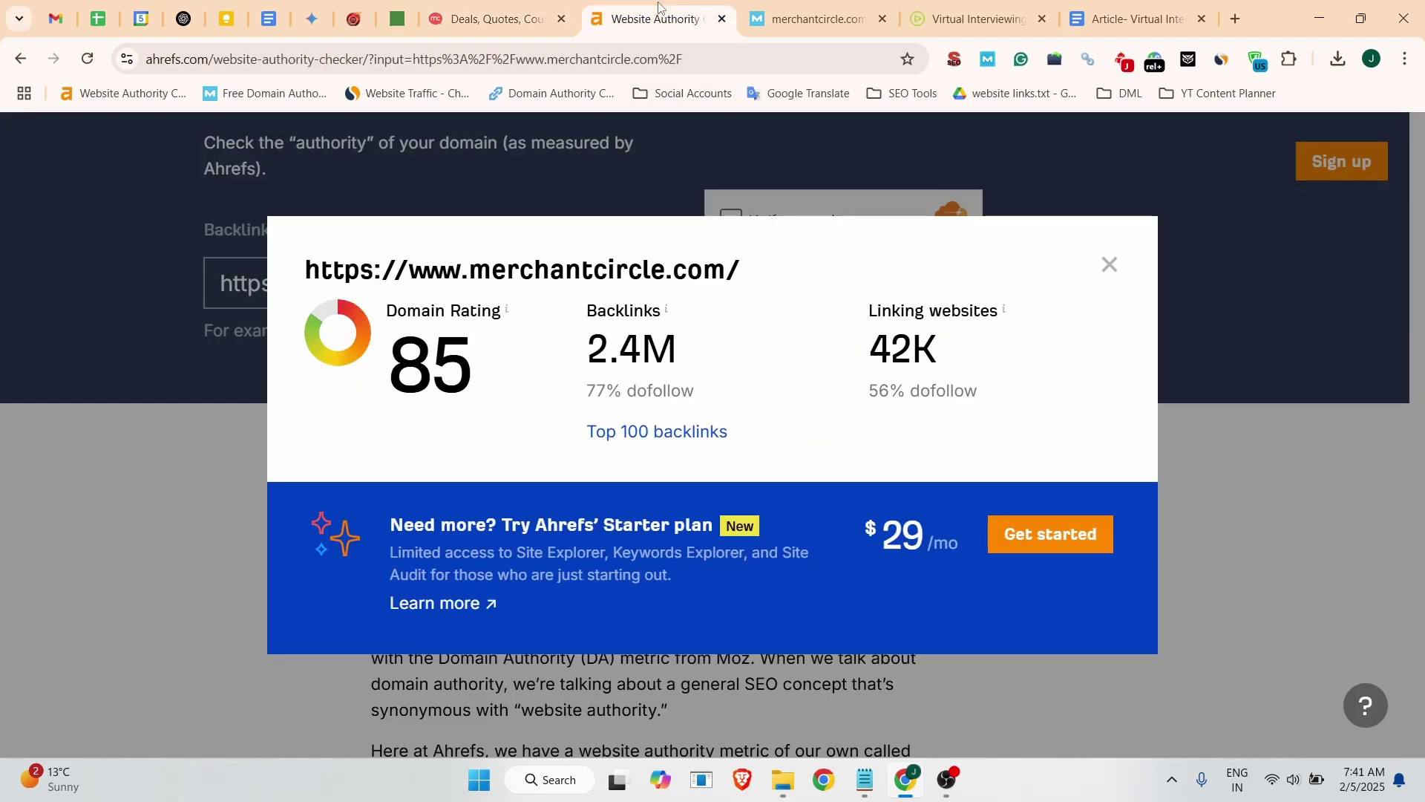
click(776, 6)
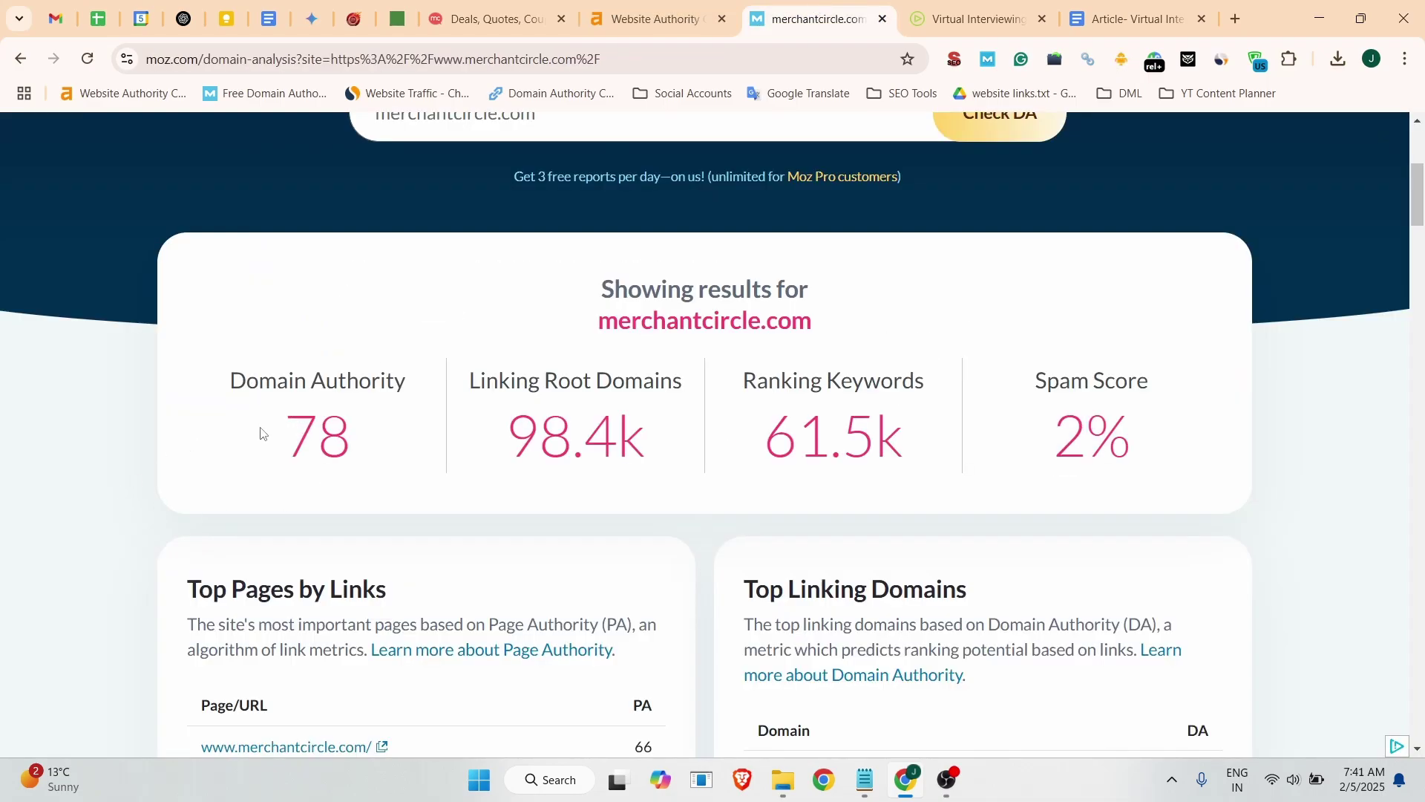
drag(264, 433, 354, 443)
drag(1059, 433, 1082, 434)
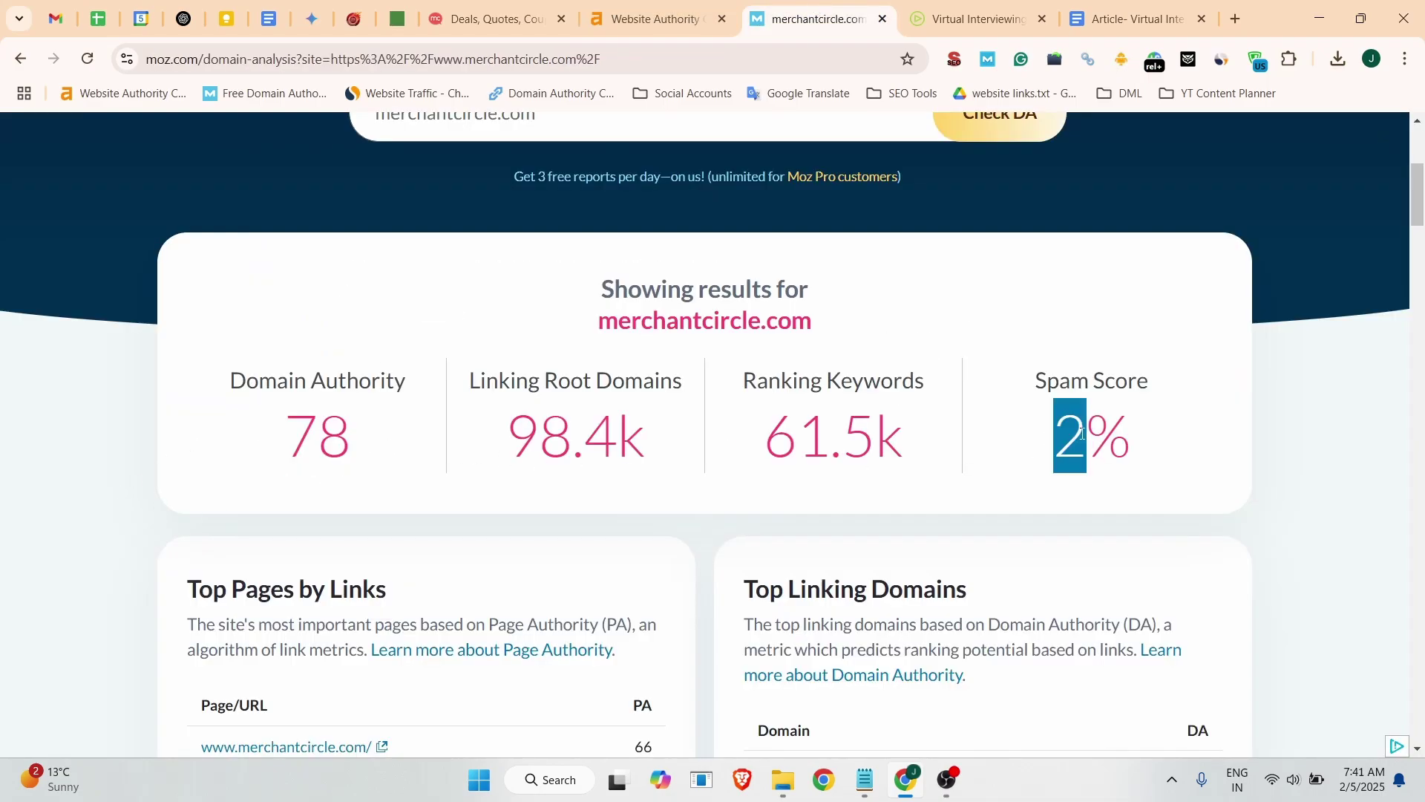
click(1108, 432)
scroll(1108, 431, up, 5)
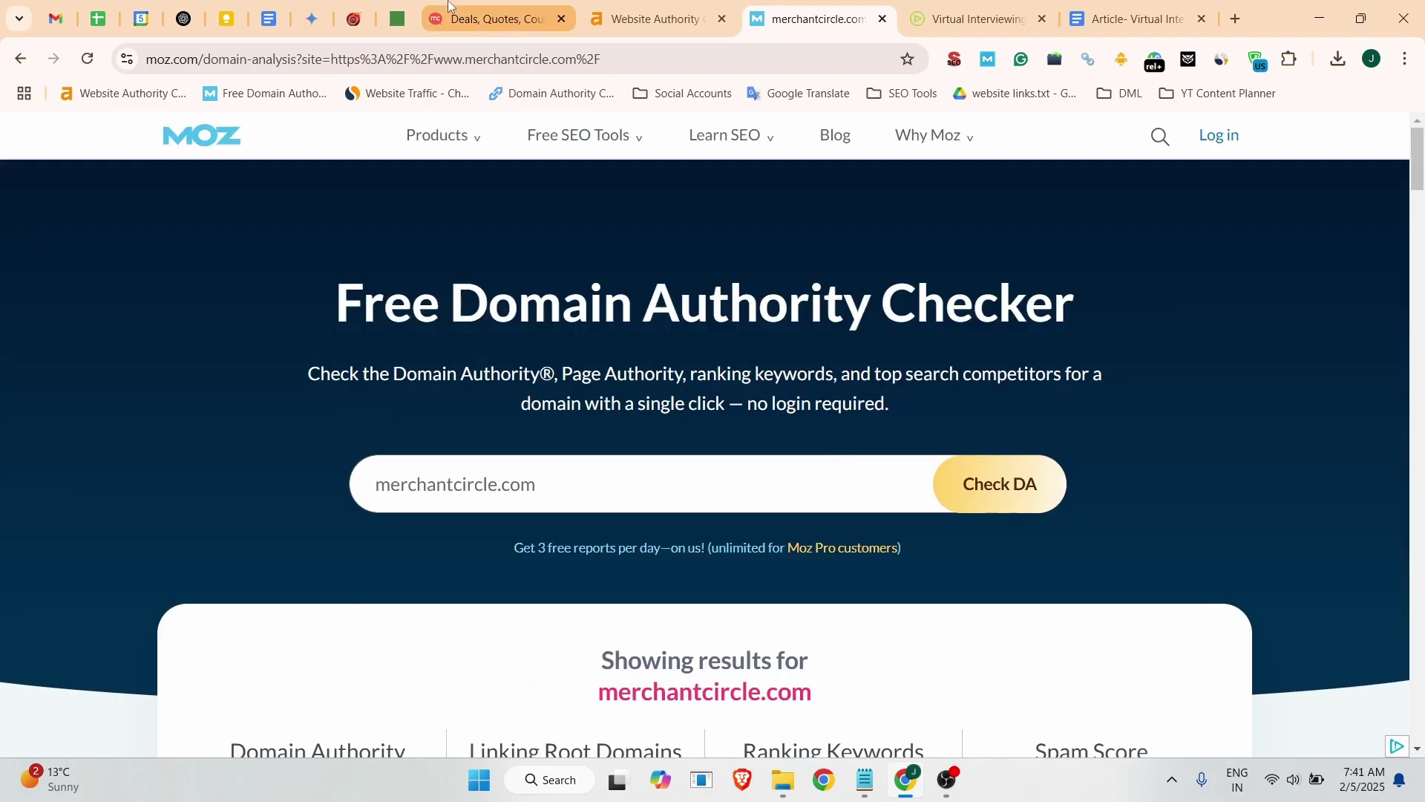
- Examine merchantcircle.com's traffic, top countries and traffic sources with the Similarweb extension
click(490, 19)
click(1220, 58)
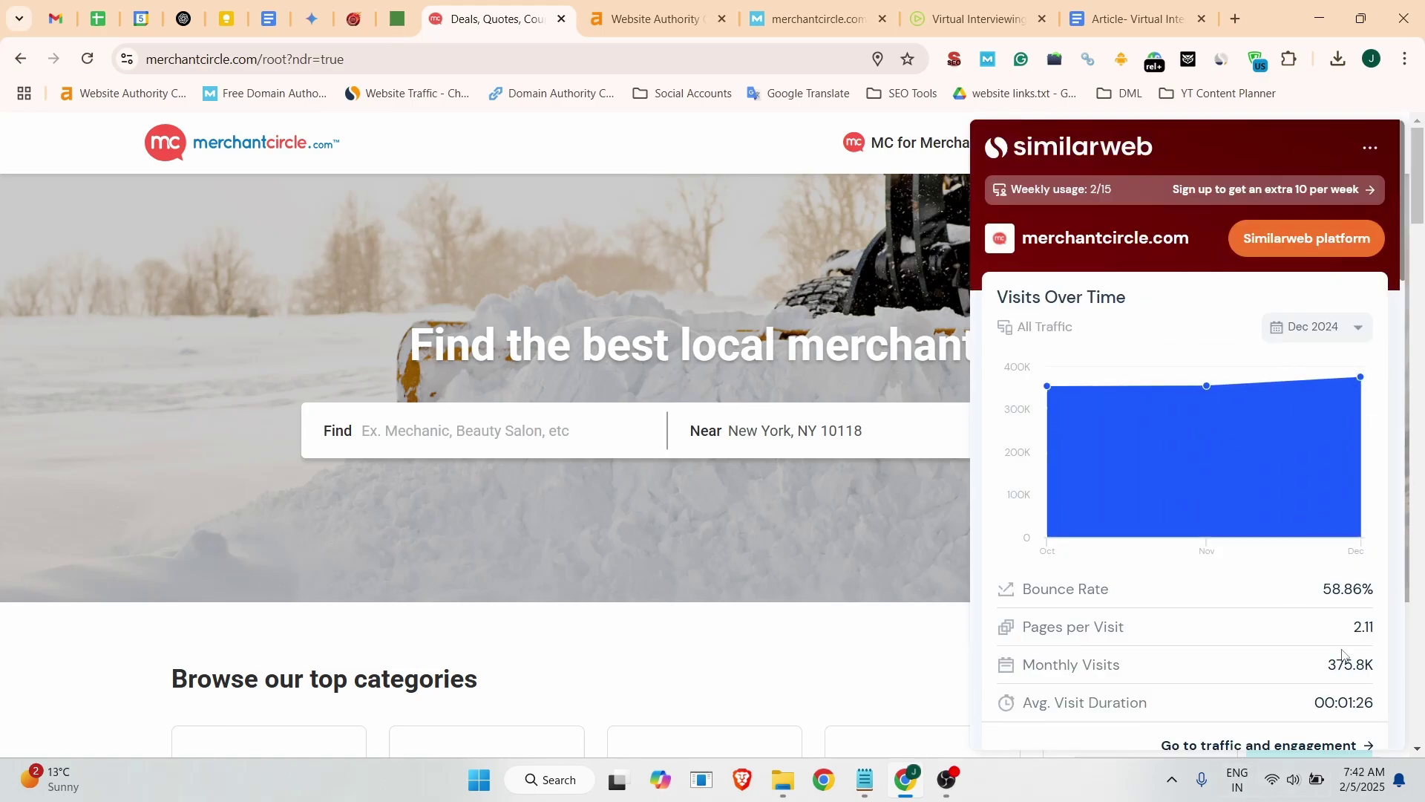
scroll(1218, 541, down, 15)
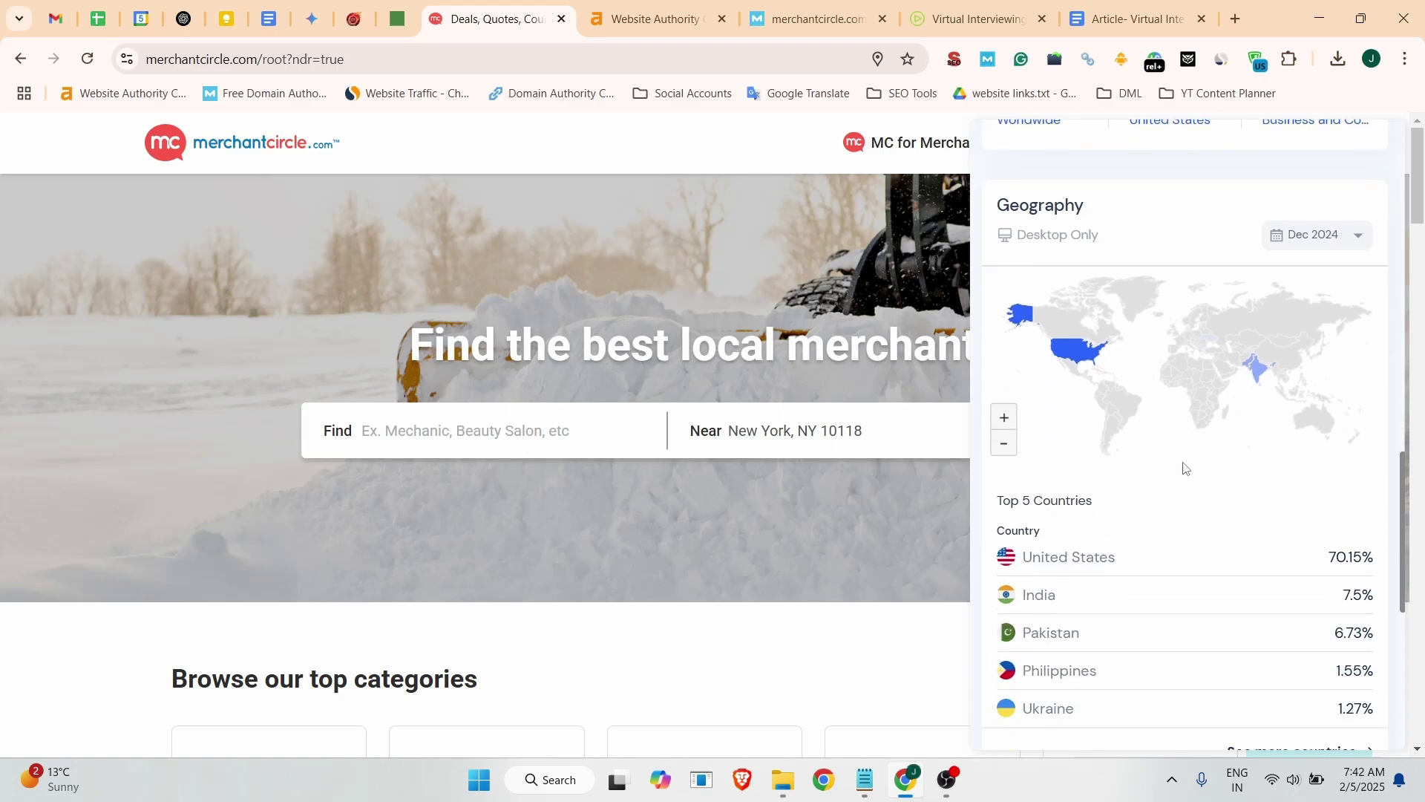
scroll(1186, 467, down, 4)
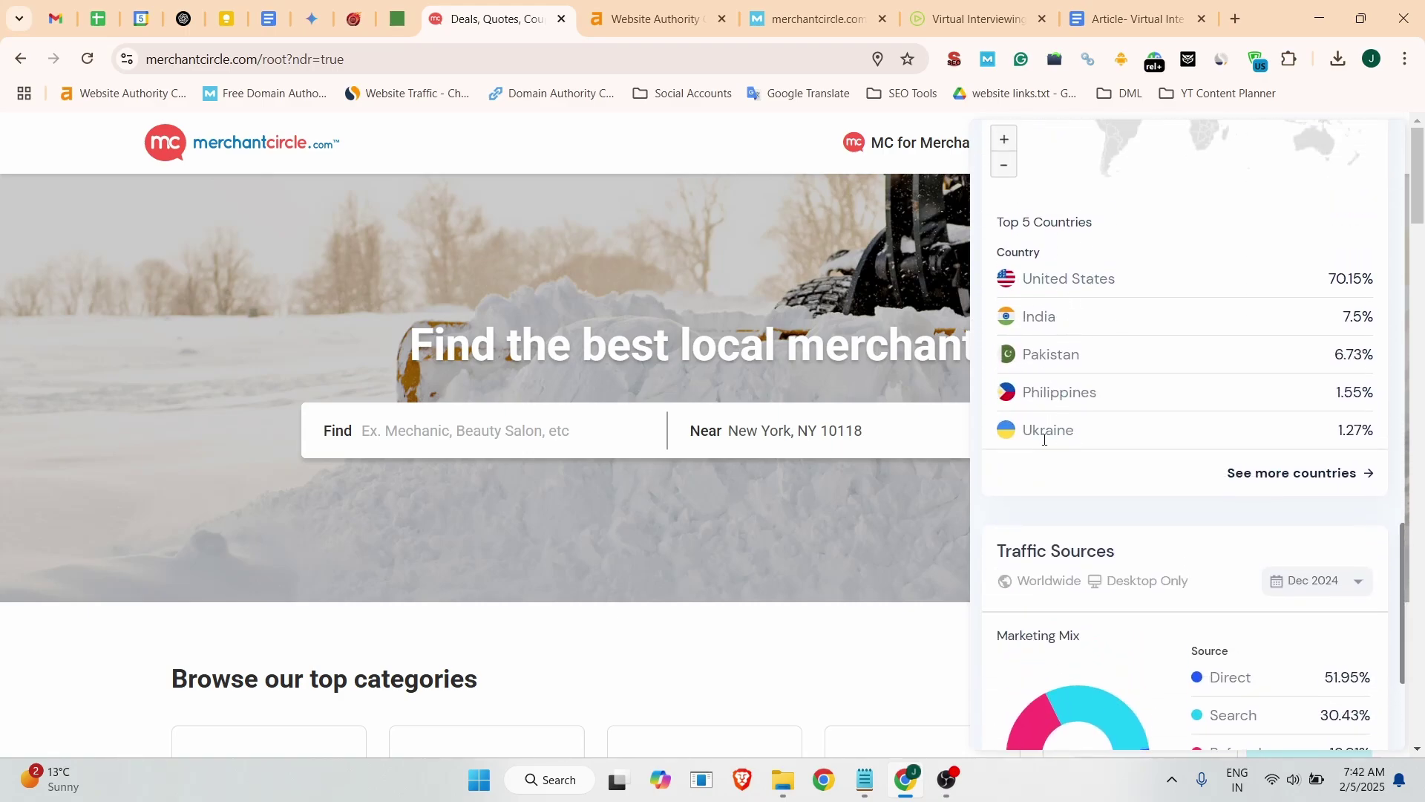
scroll(1088, 484, up, 12)
click(546, 390)
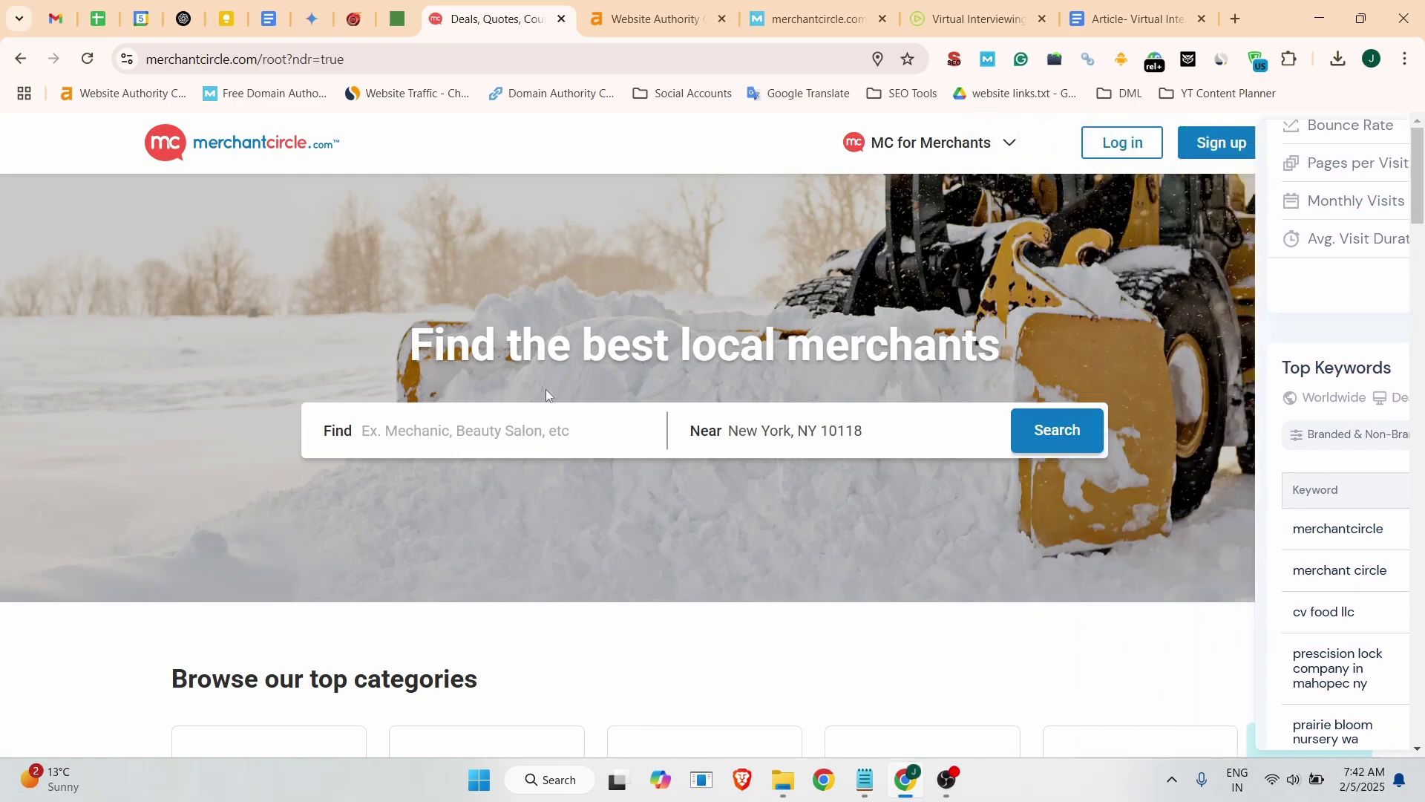
- Look through the MerchantCircle home page and find the VPN among the browser's installed extensions
scroll(712, 416, down, 12)
scroll(817, 445, up, 15)
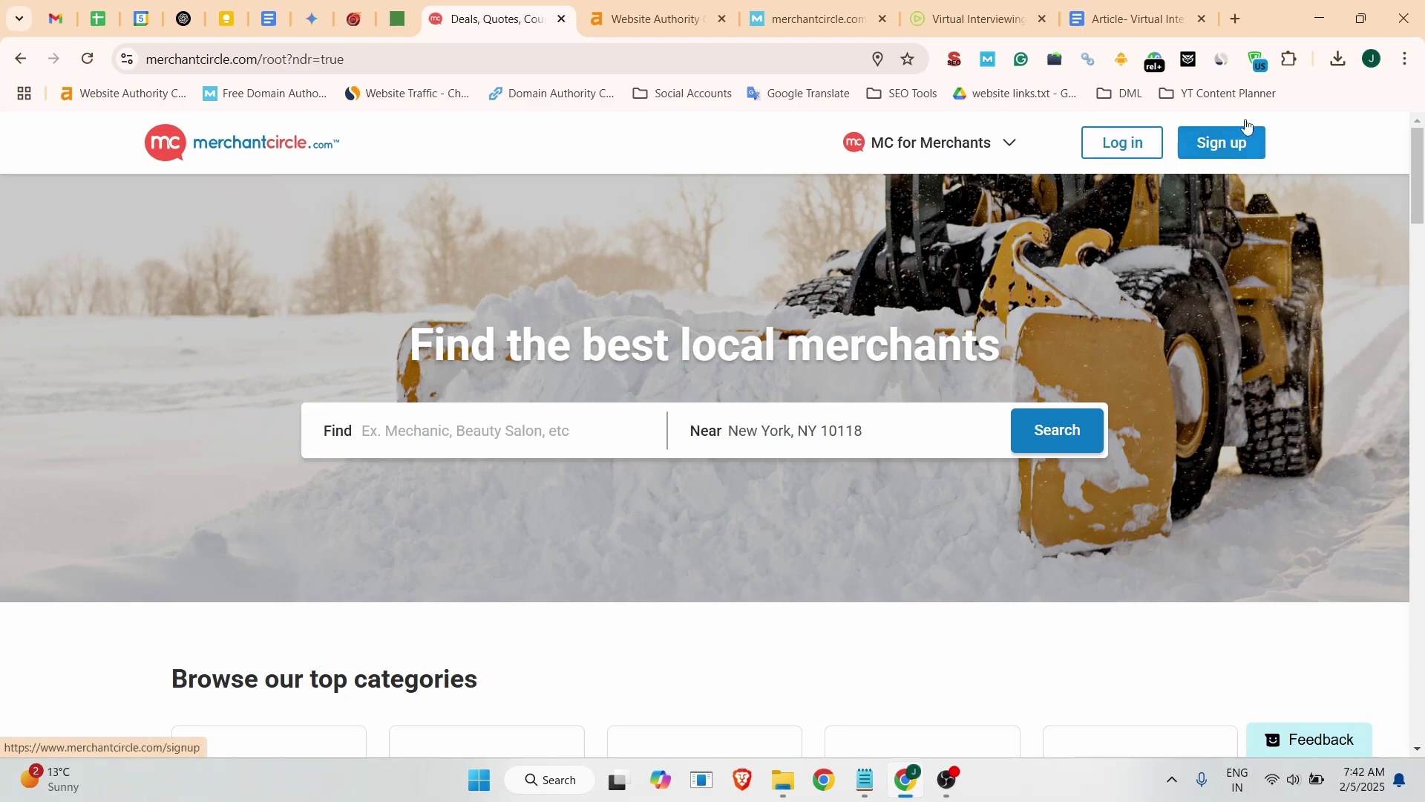
click(1292, 60)
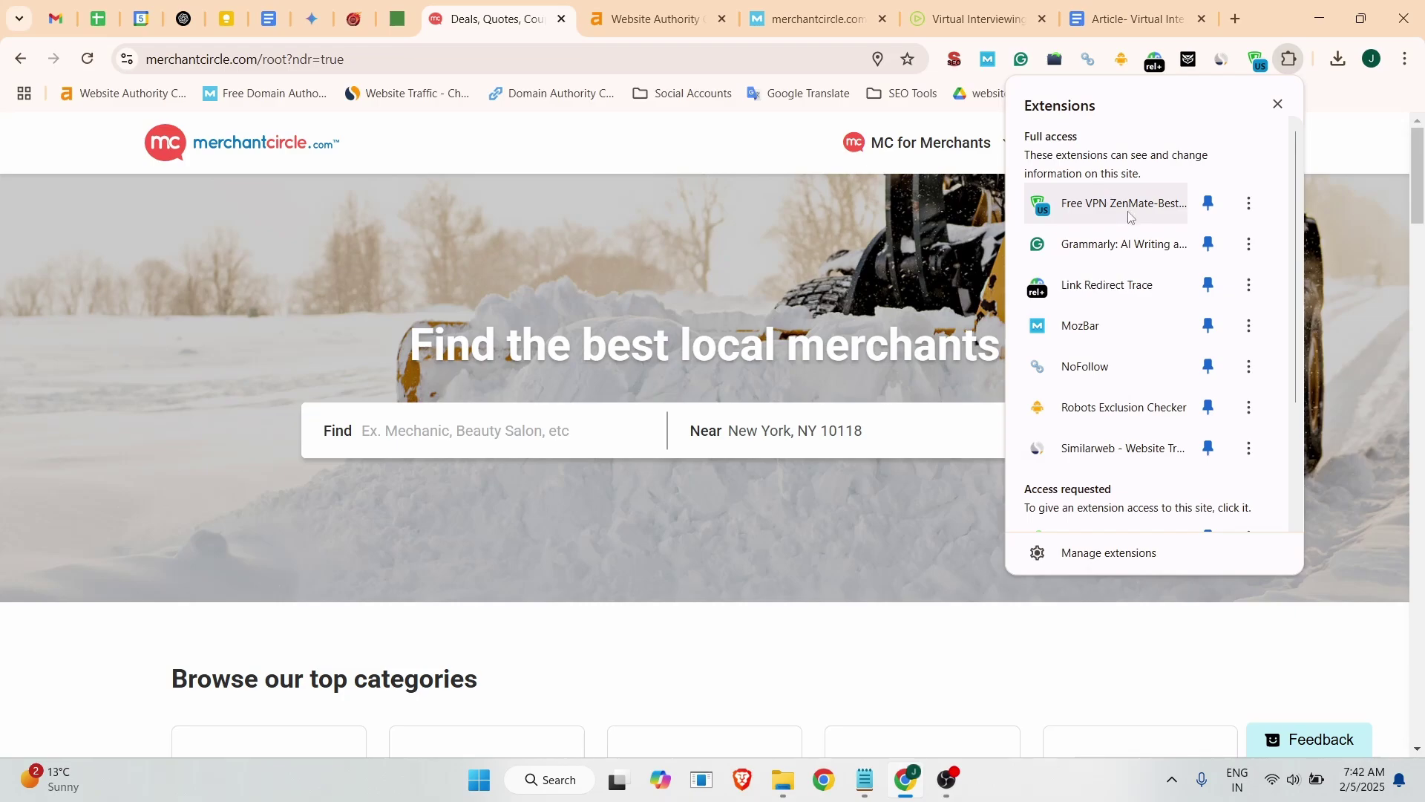
click(753, 236)
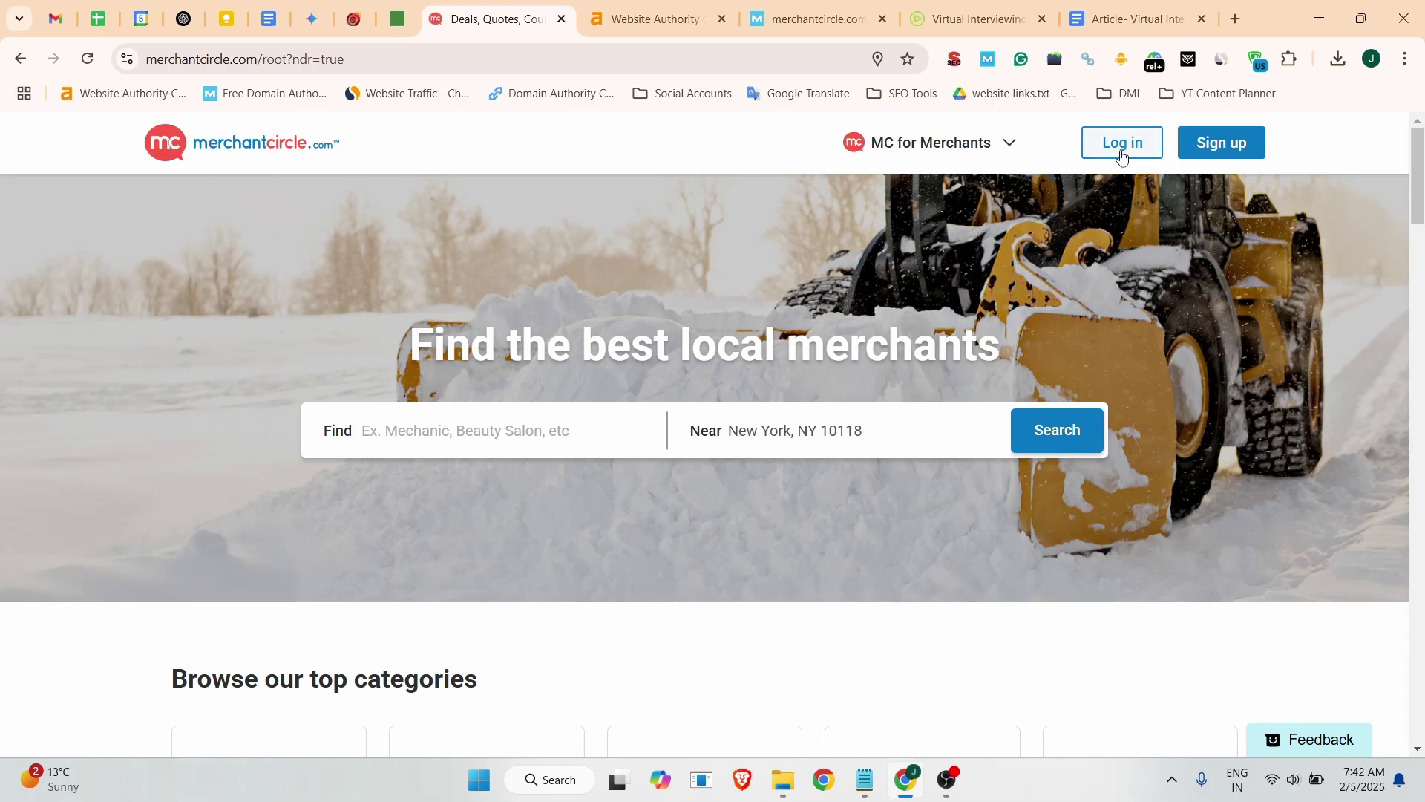
- Go through the MerchantCircle sign-up to the business dashboard and open the form for a new blog post
click(1195, 147)
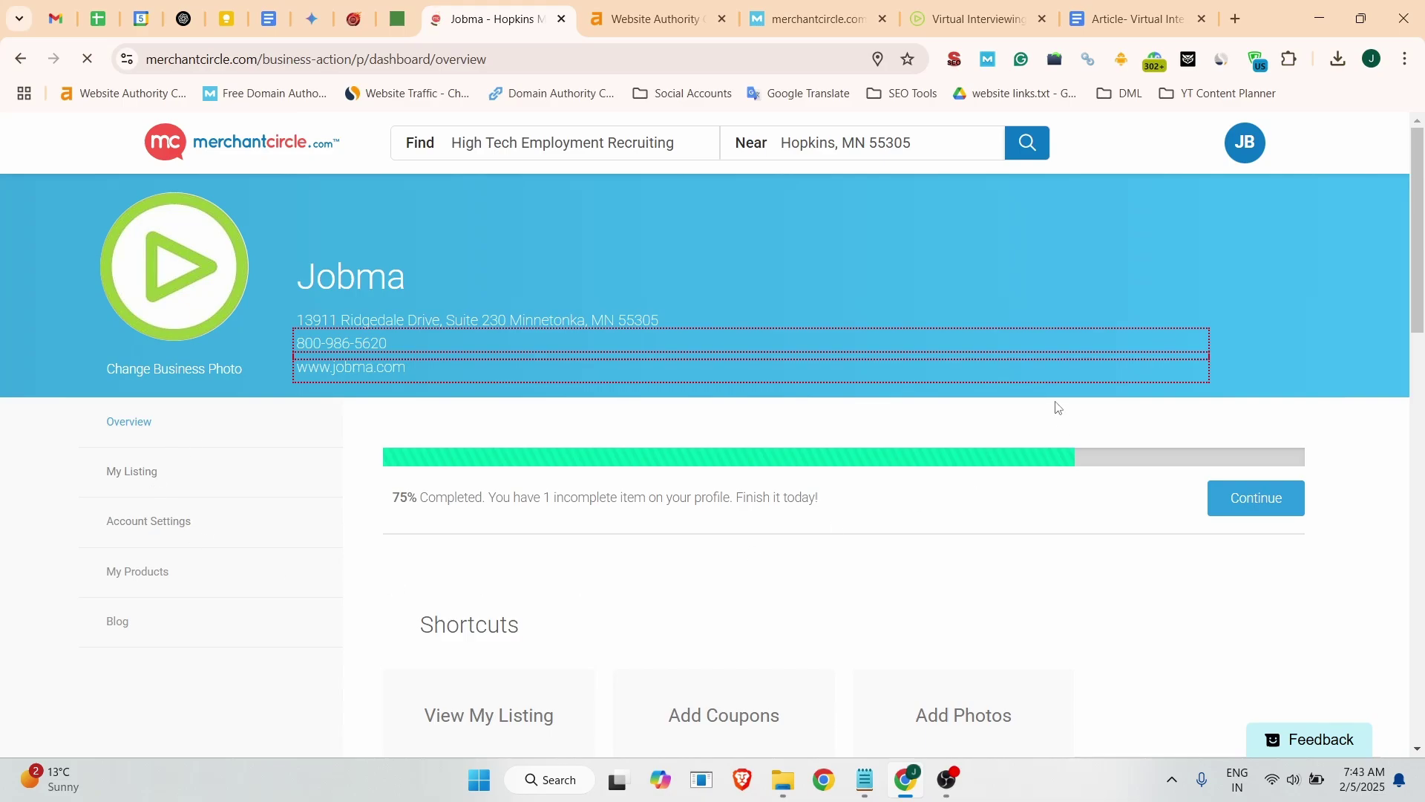
scroll(1056, 403, down, 8)
scroll(153, 528, up, 8)
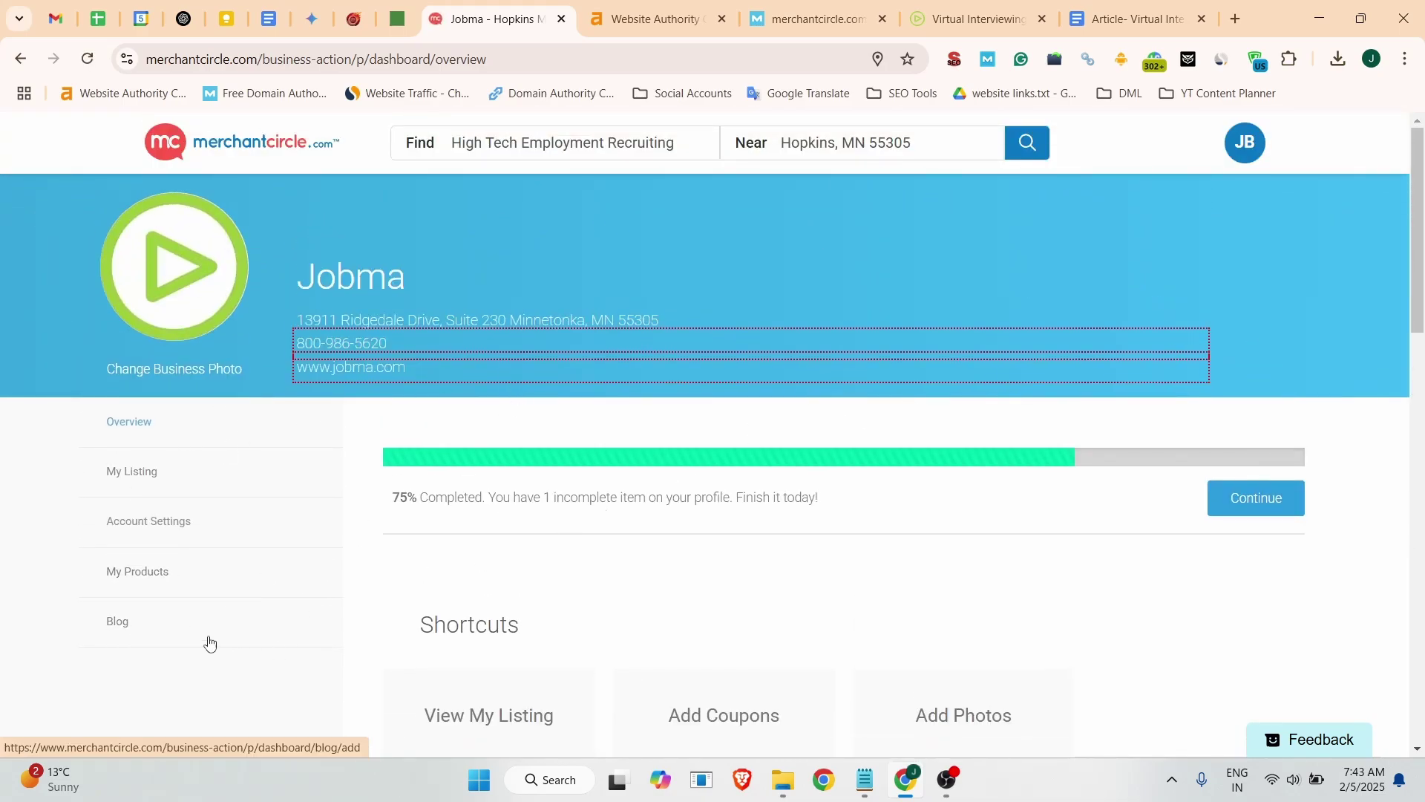
click(123, 622)
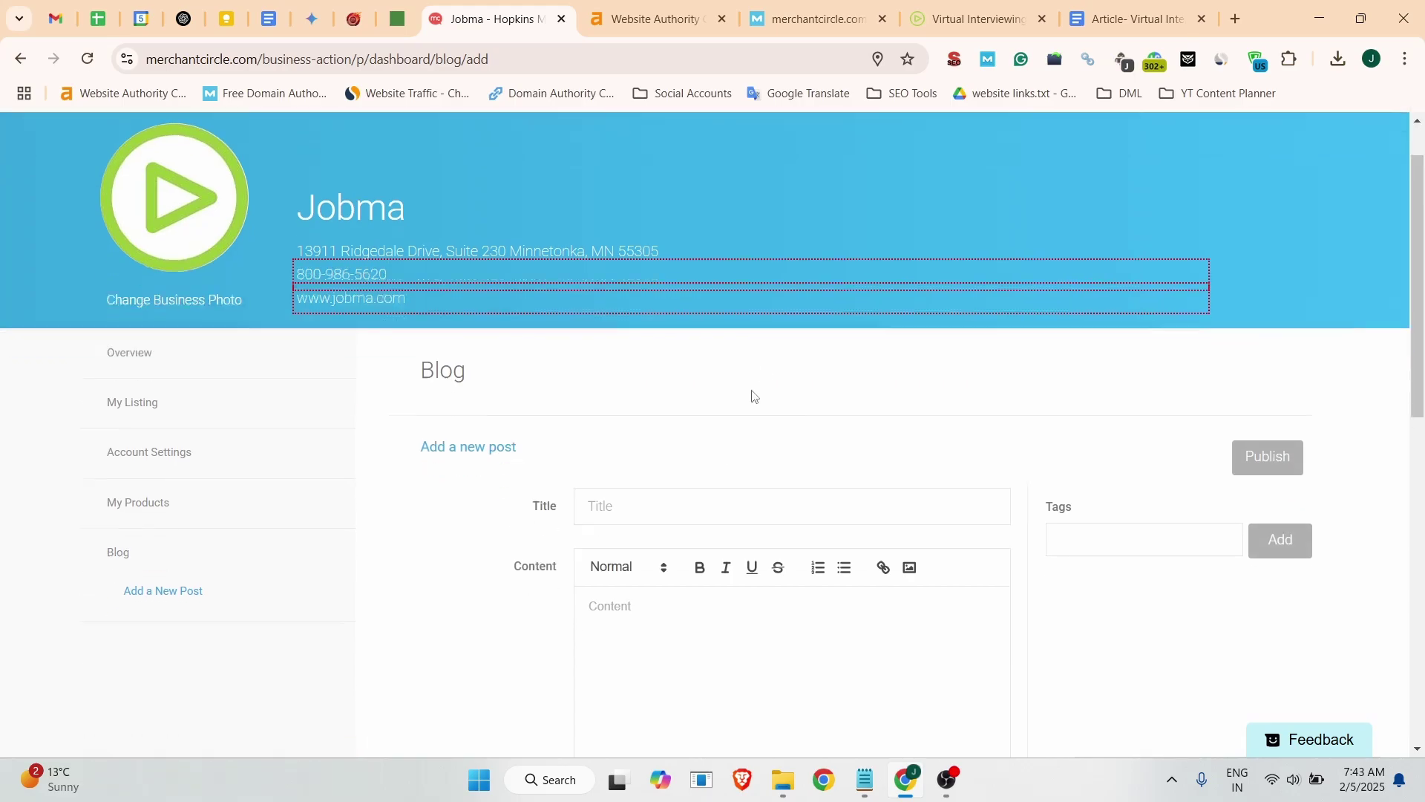
scroll(629, 196, down, 5)
scroll(639, 236, up, 5)
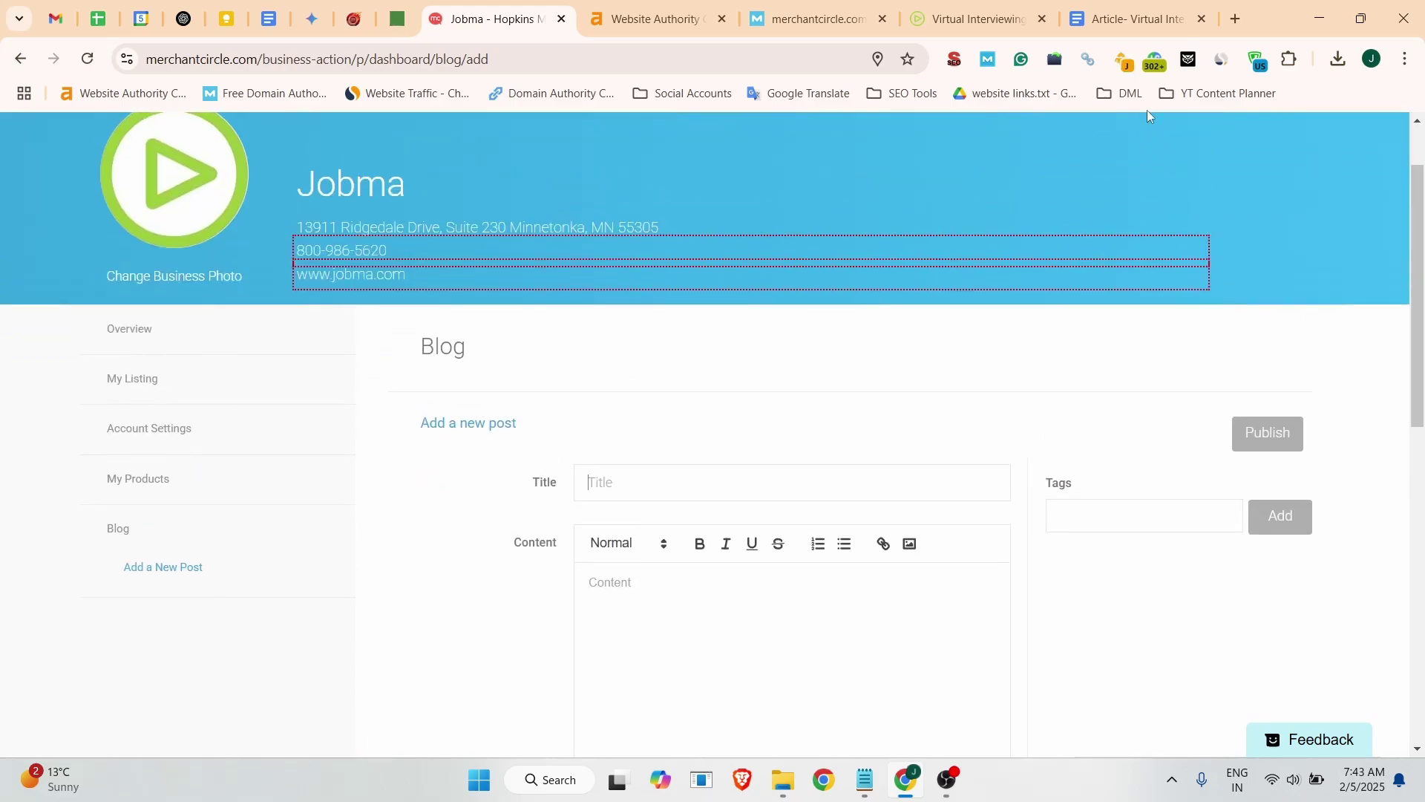
- Copy the heading "Virtual Interviewing Software: Top Platforms in 2025" from the article in Google Docs
click(1136, 18)
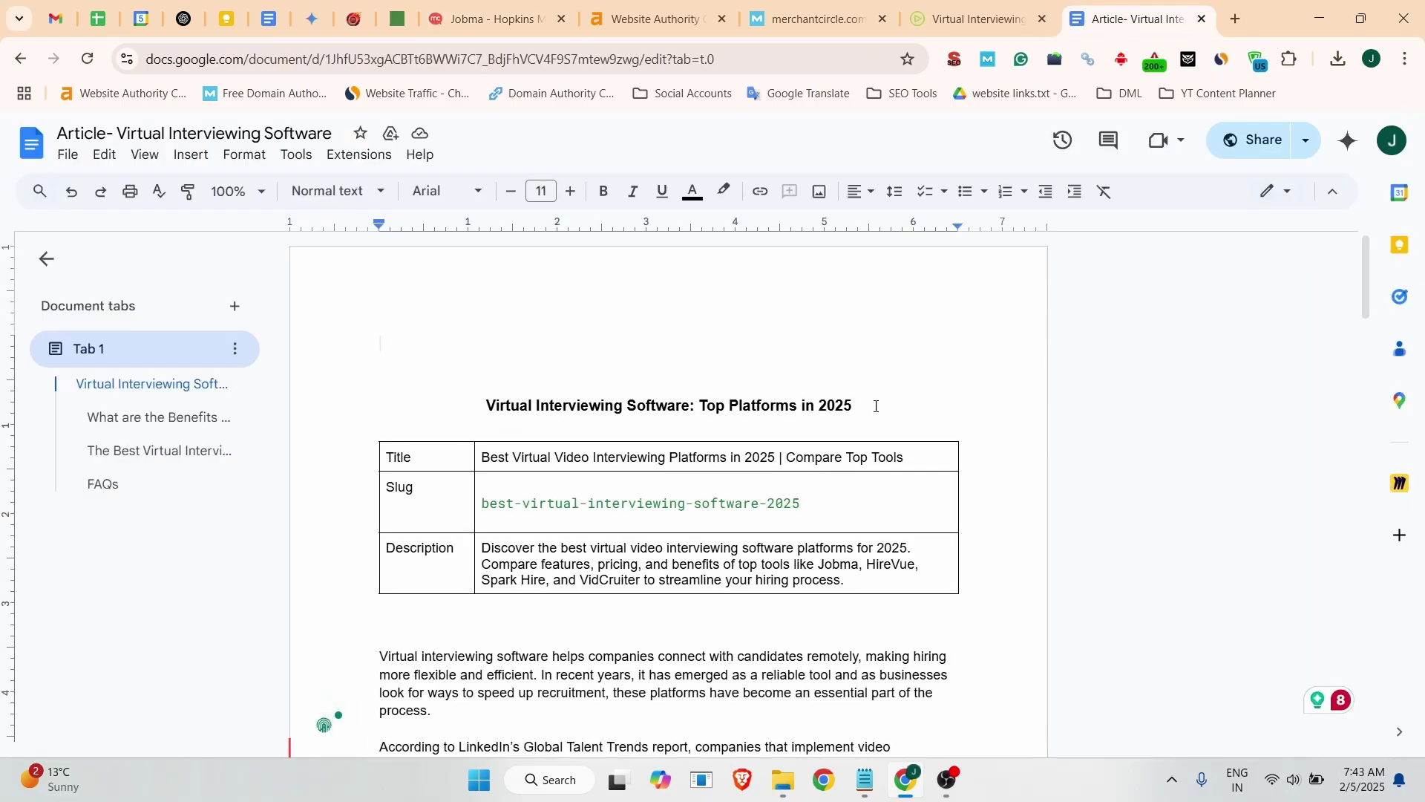
drag(855, 407, 484, 400)
key(ctrl+c)
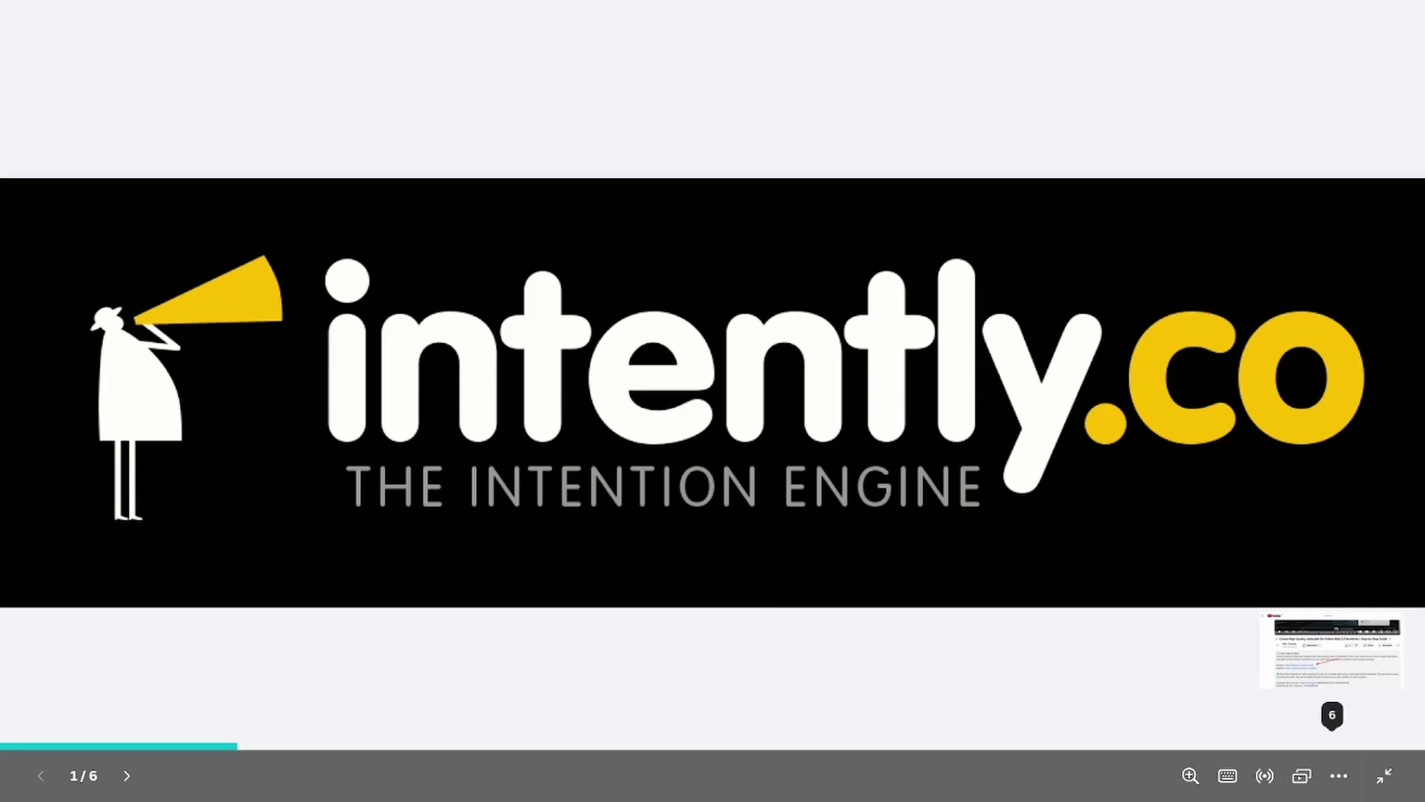
key(Right)
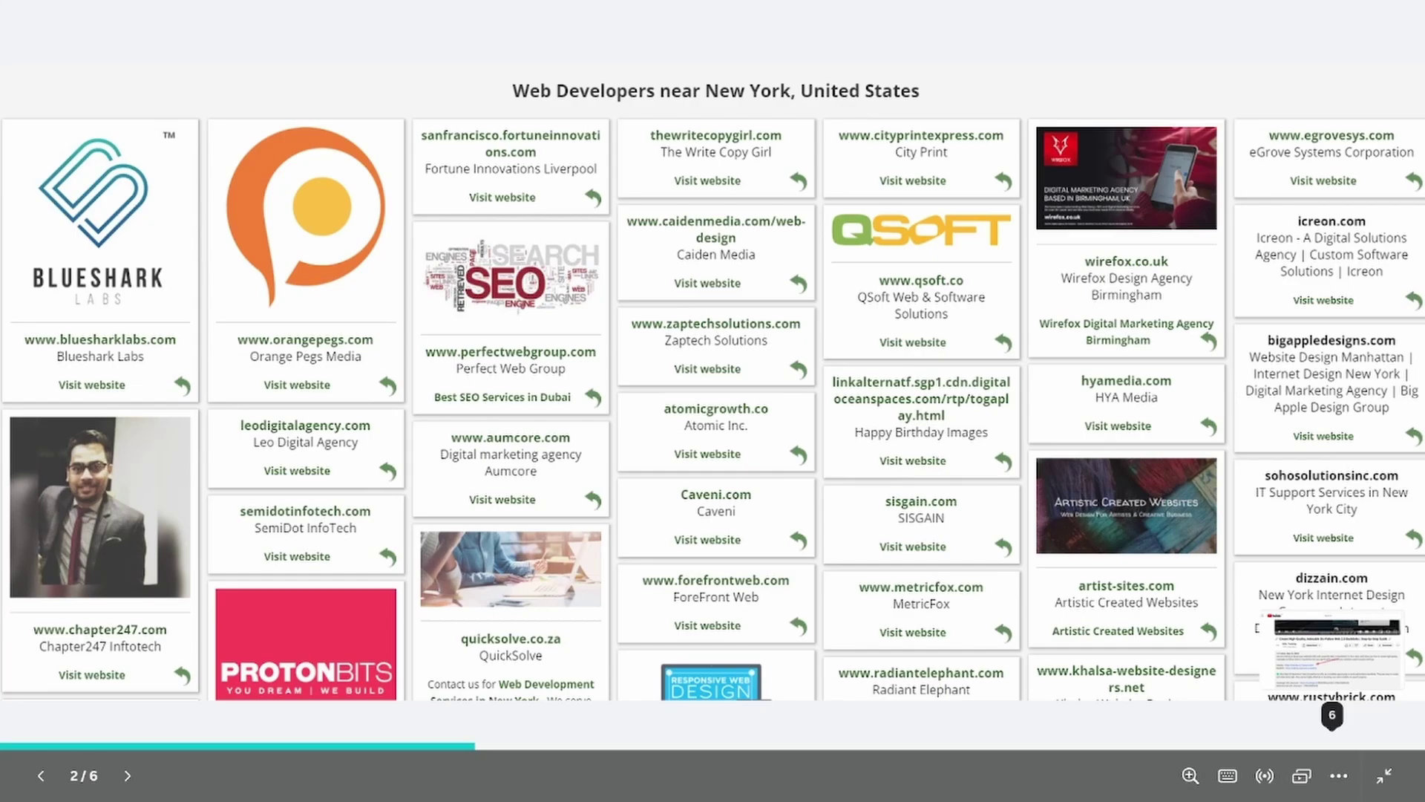
key(Right)
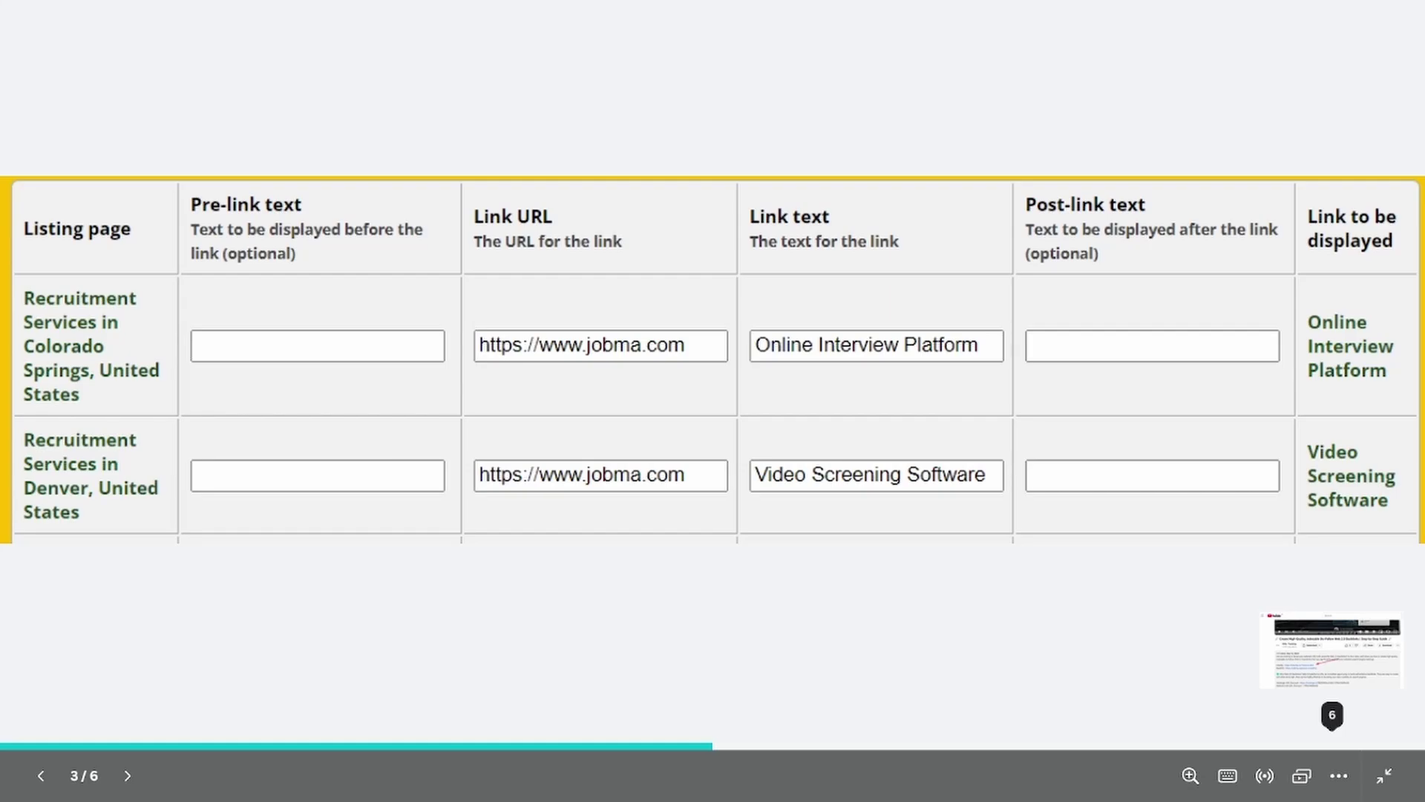
key(Right)
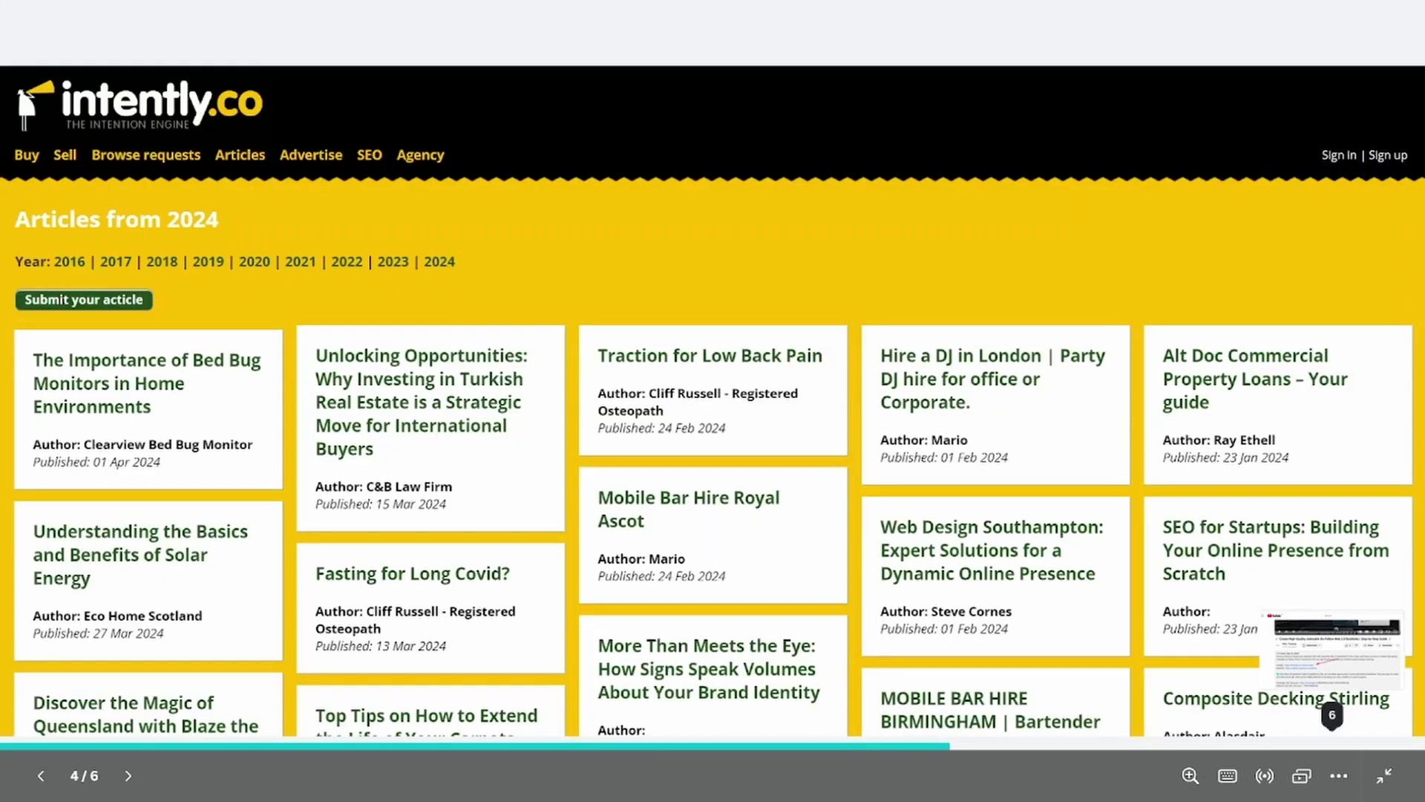
key(Right)
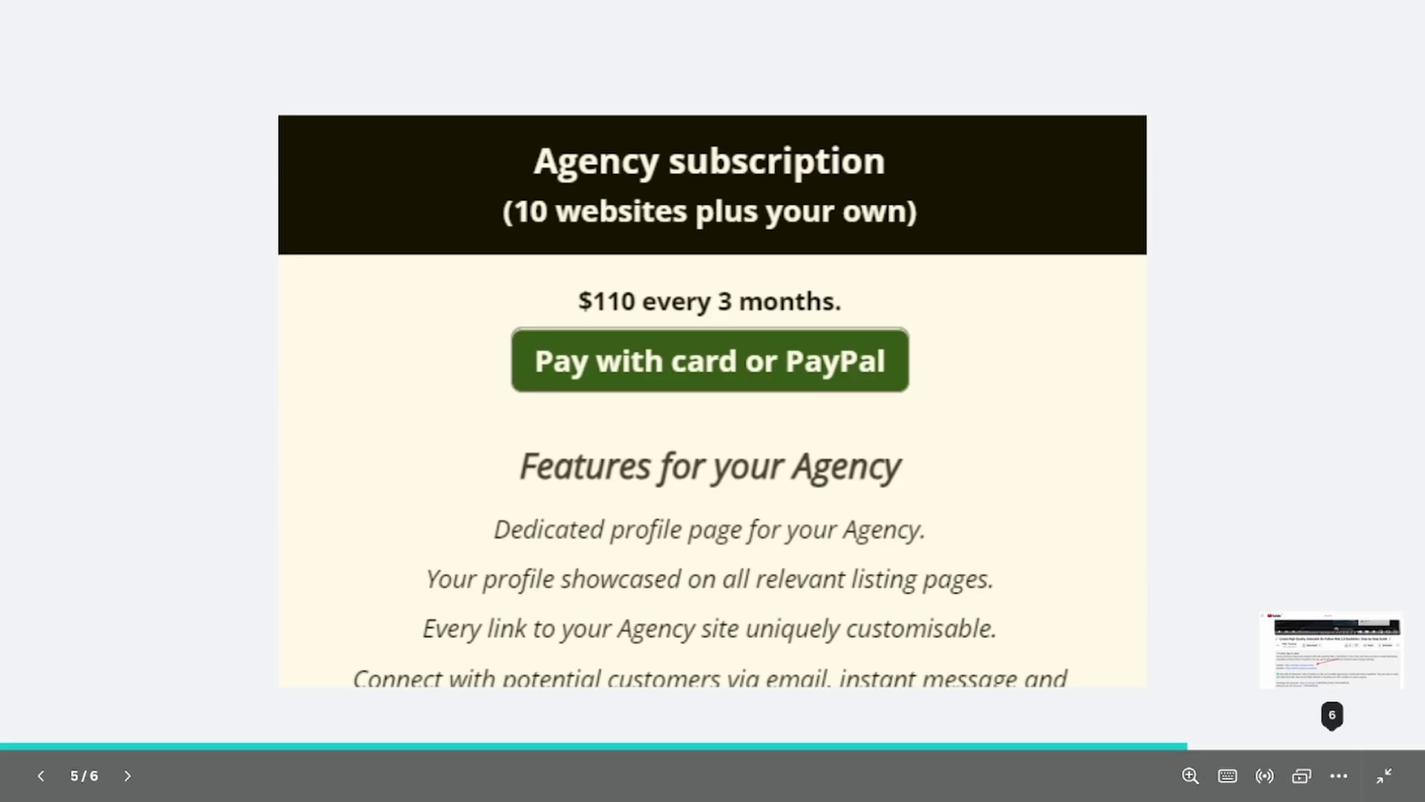
key(Right)
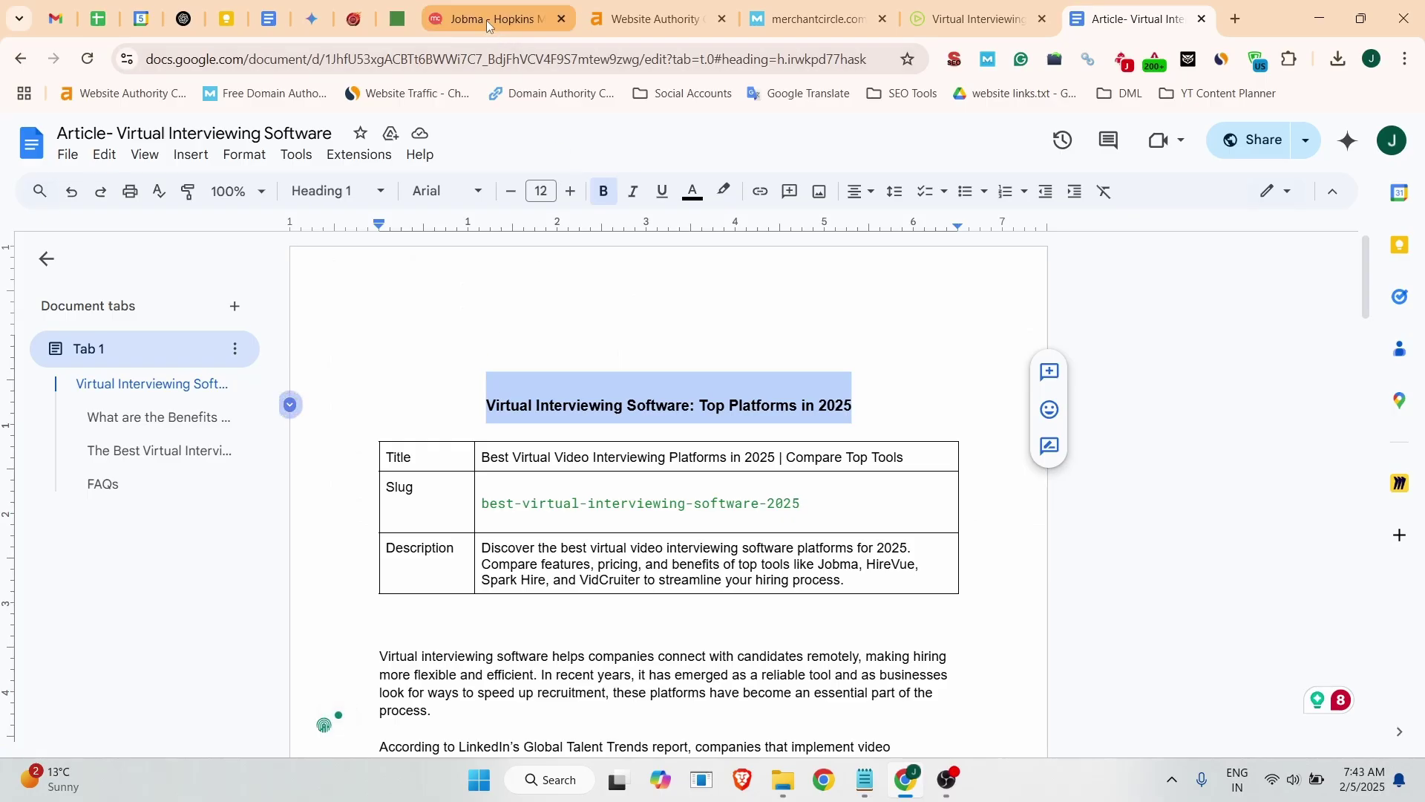
- Return to MerchantCircle and set the blog post's title to "Virtual Interviewing Software: Top Platforms in 2025"
click(487, 20)
key(ctrl+v)
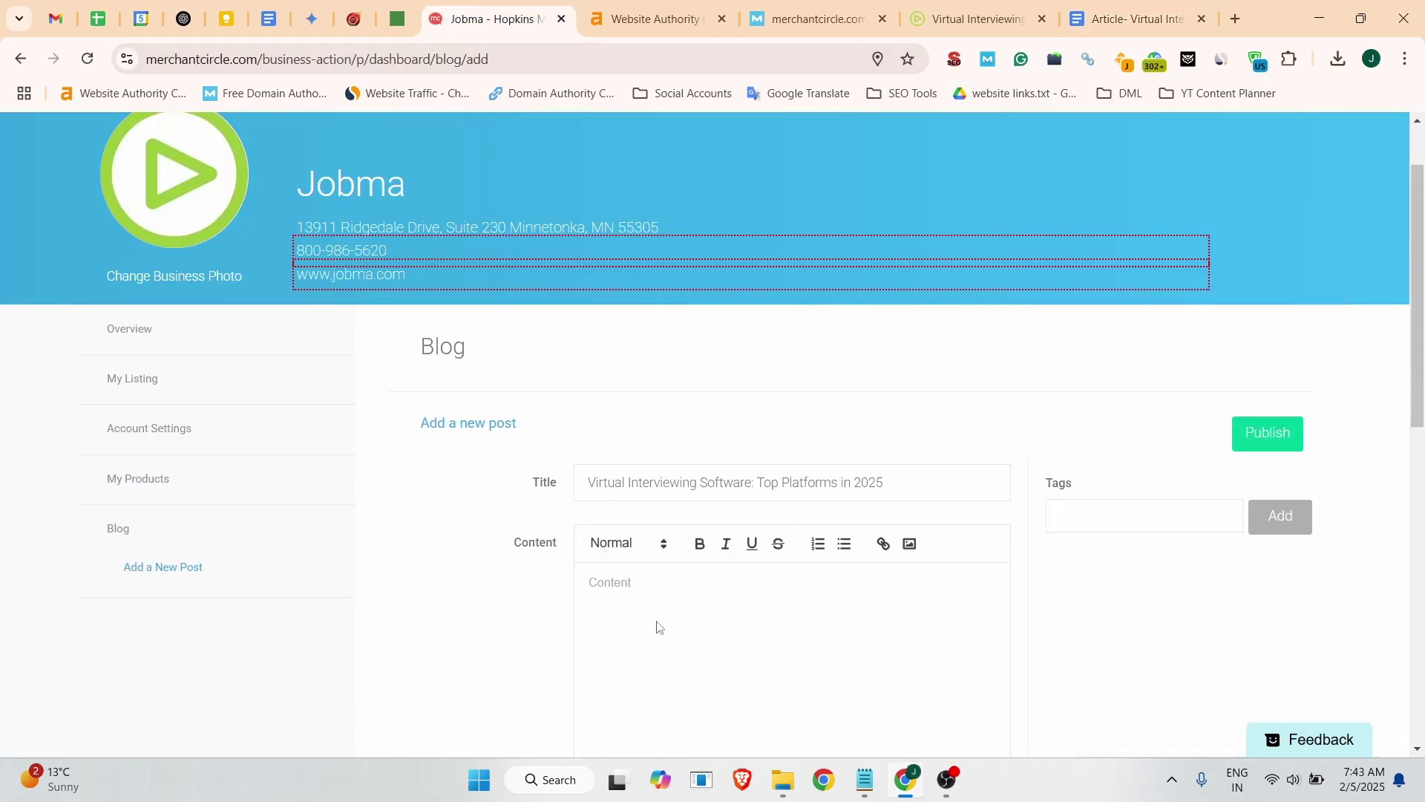
click(795, 624)
click(913, 550)
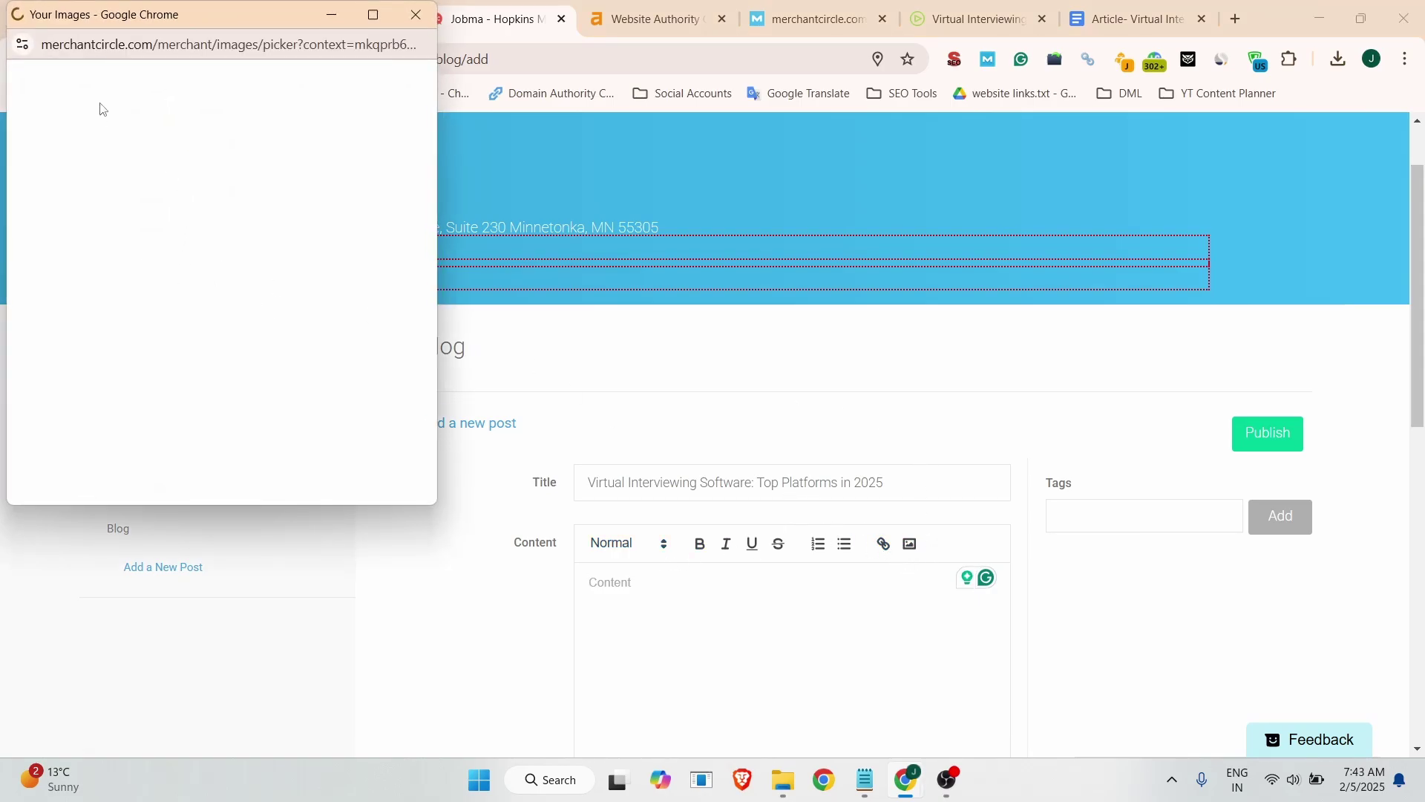
click(51, 224)
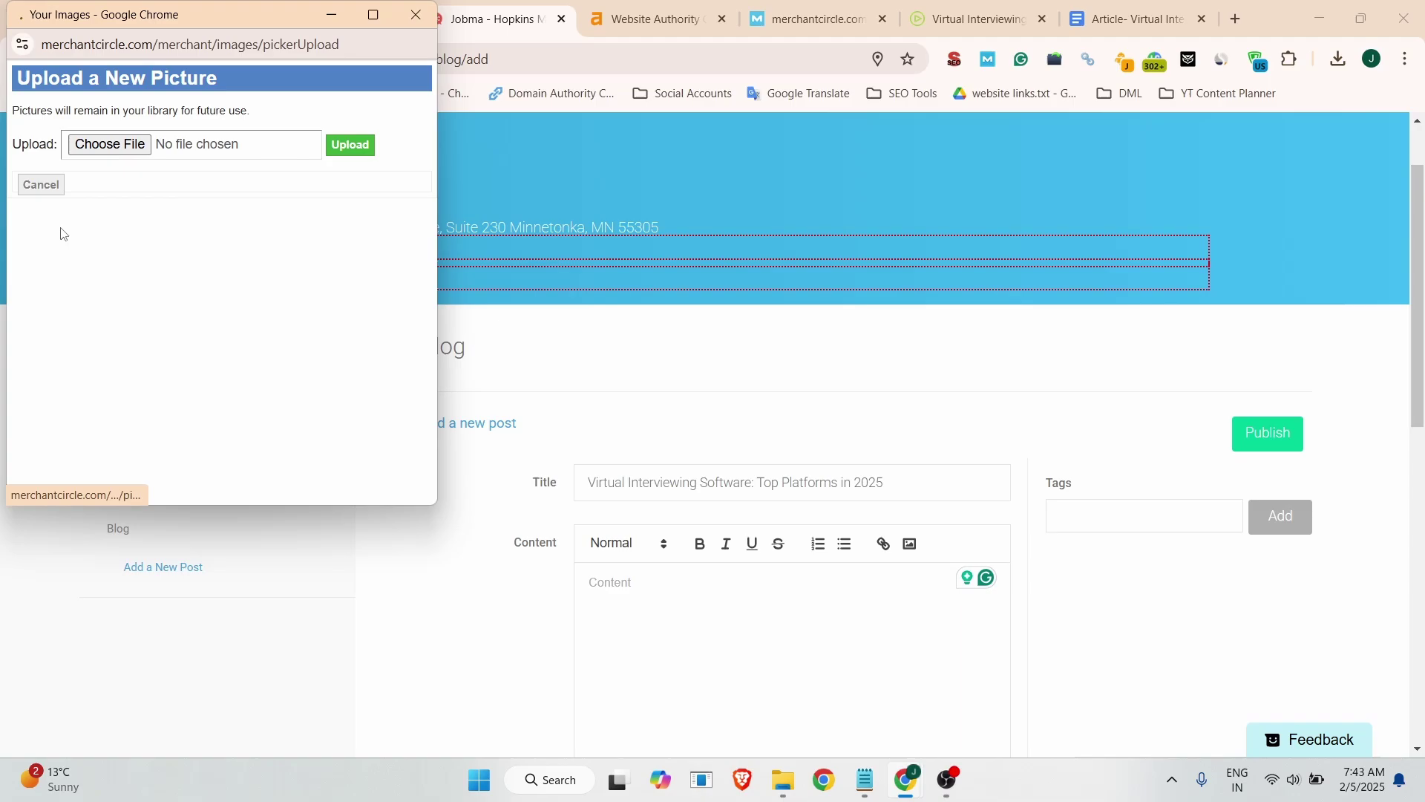
click(107, 145)
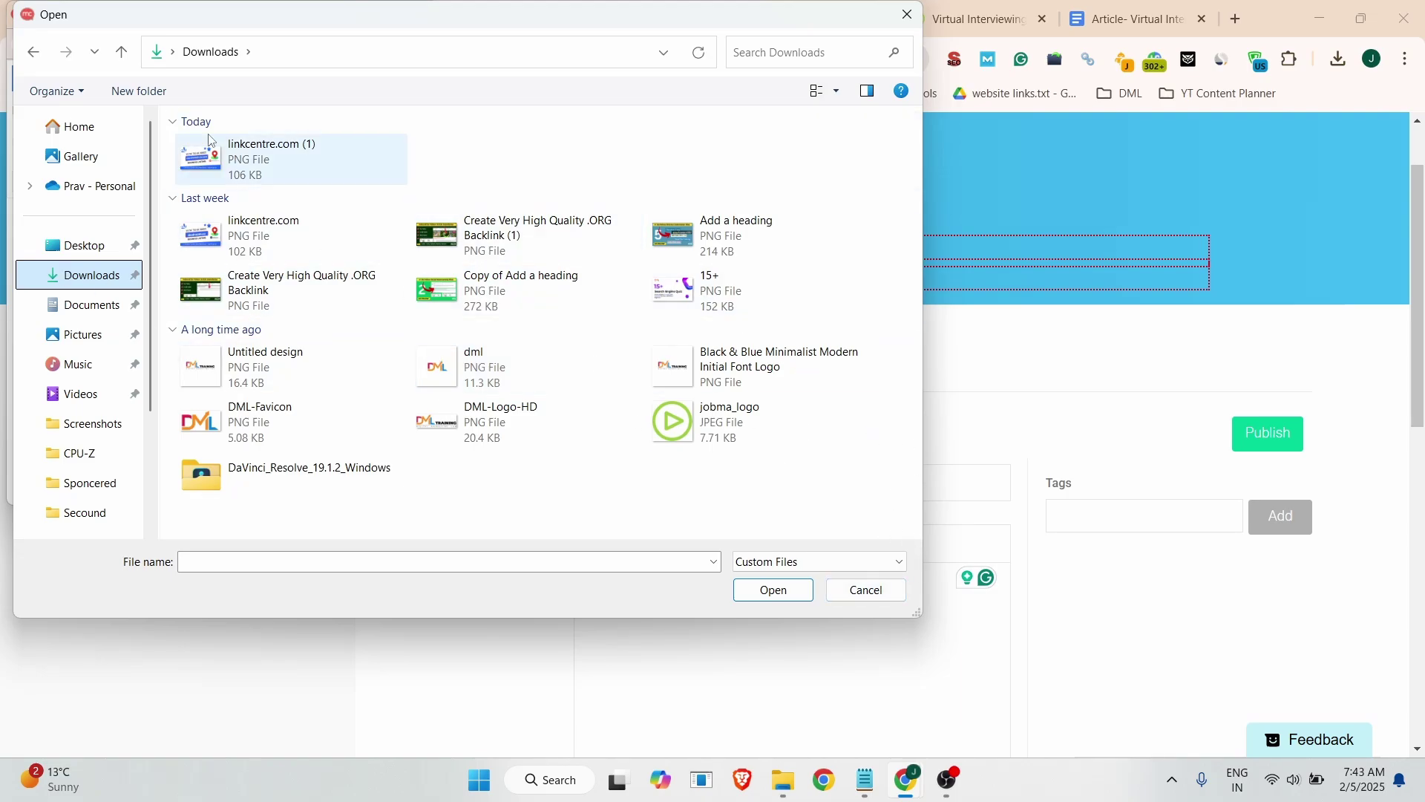
click(865, 590)
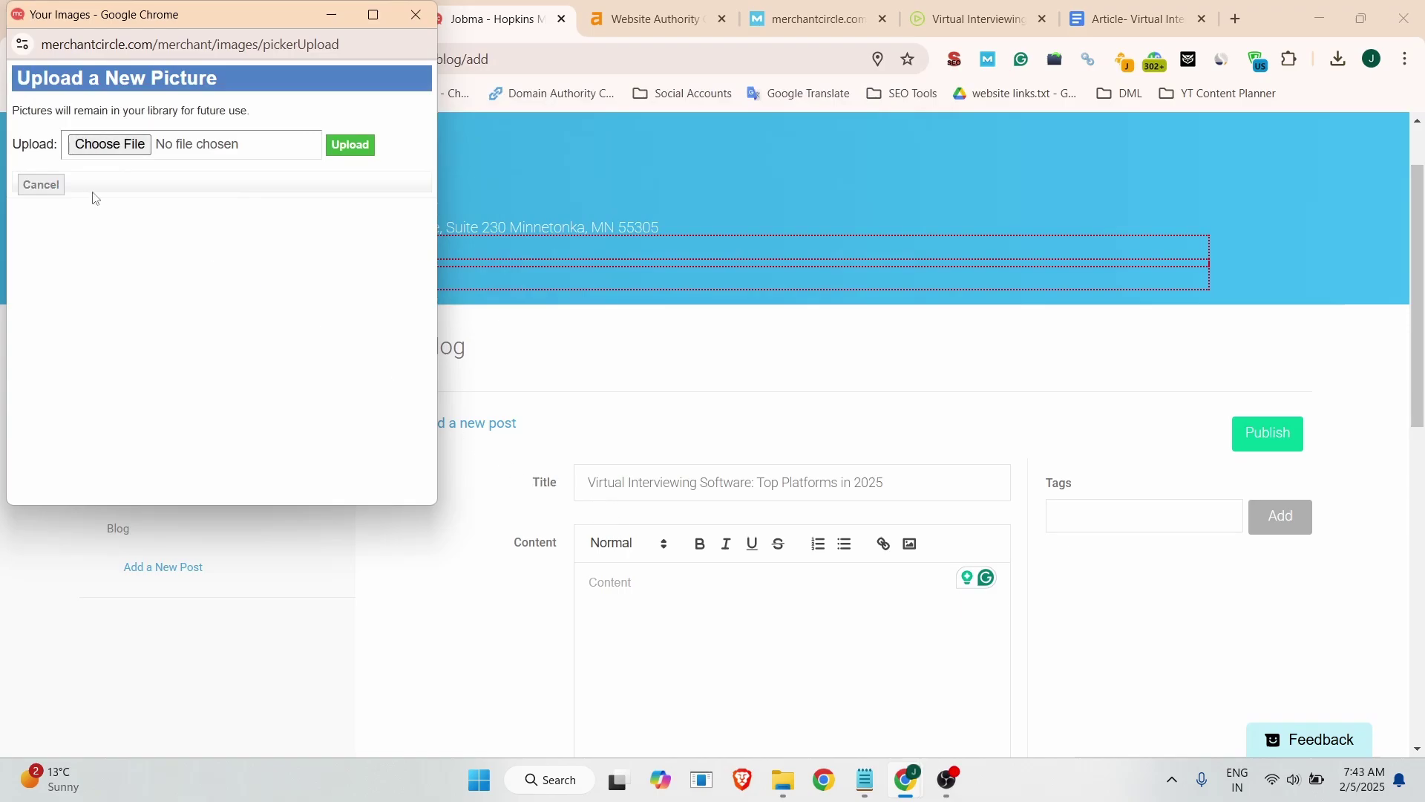
click(416, 15)
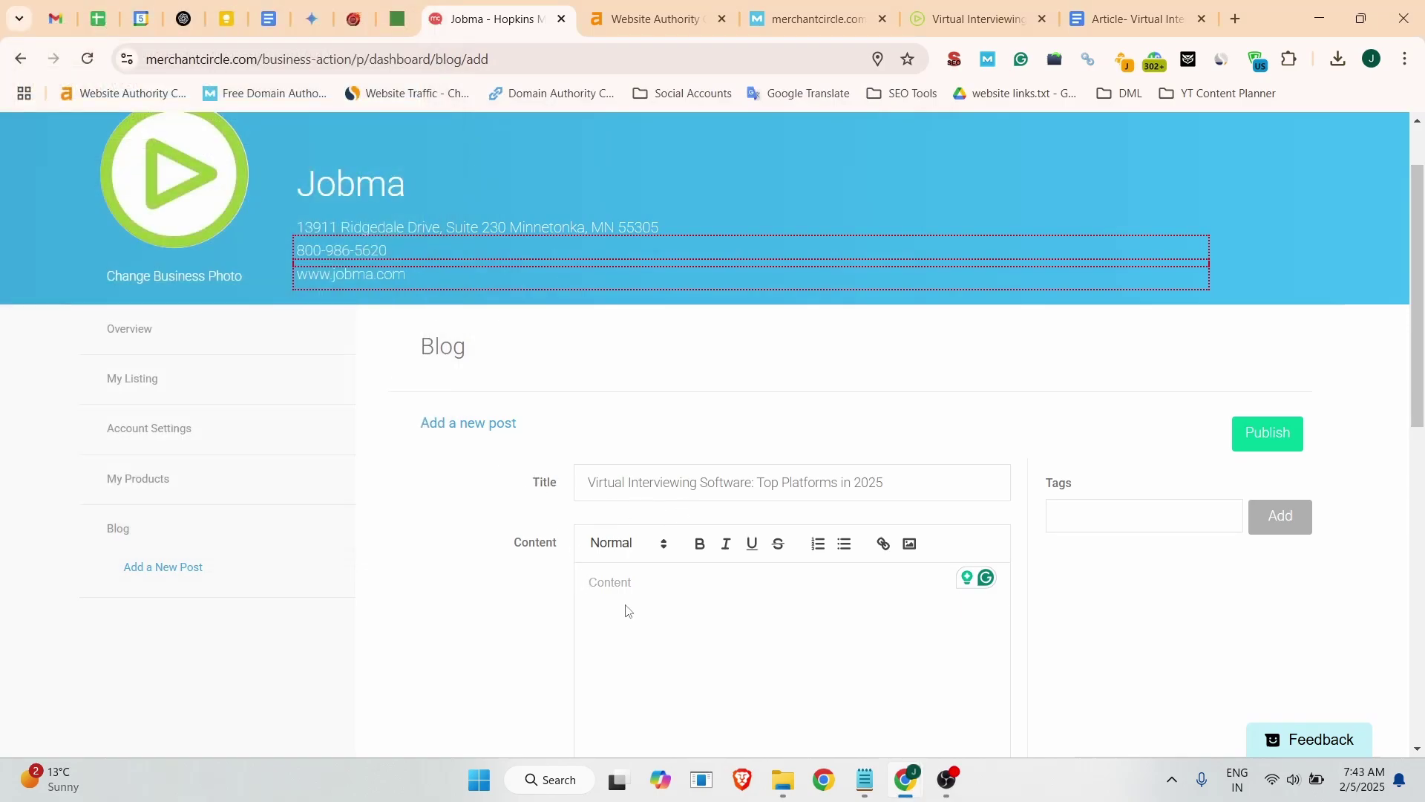
- Copy the article's body text from the Google Docs document and paste it into the blog post's content
key(ctrl+9)
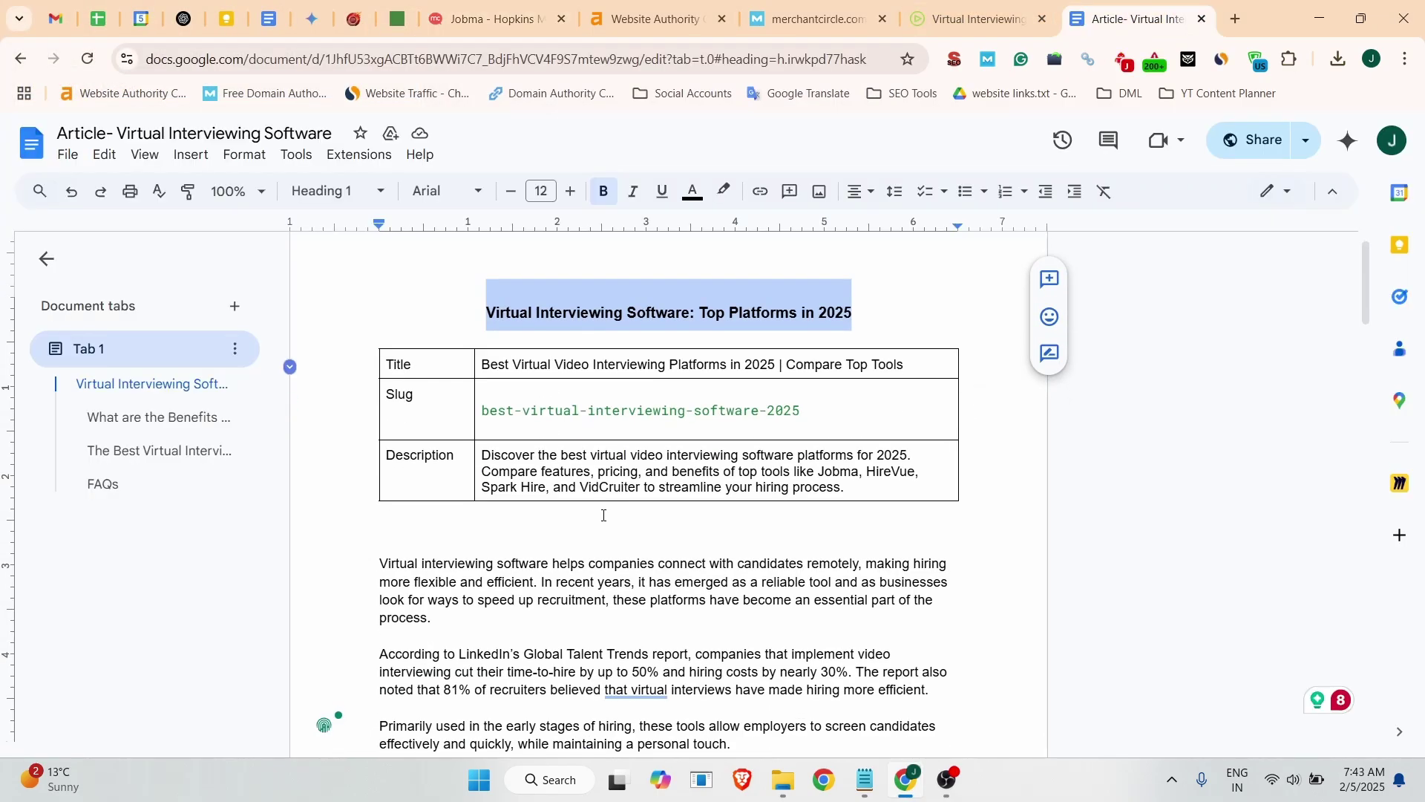
key(ctrl+shift+Tab)
key(ctrl+shift+Tab)
key(ctrl+shift+Tab)
key(ctrl+shift+Tab)
click(622, 583)
key(ctrl+v)
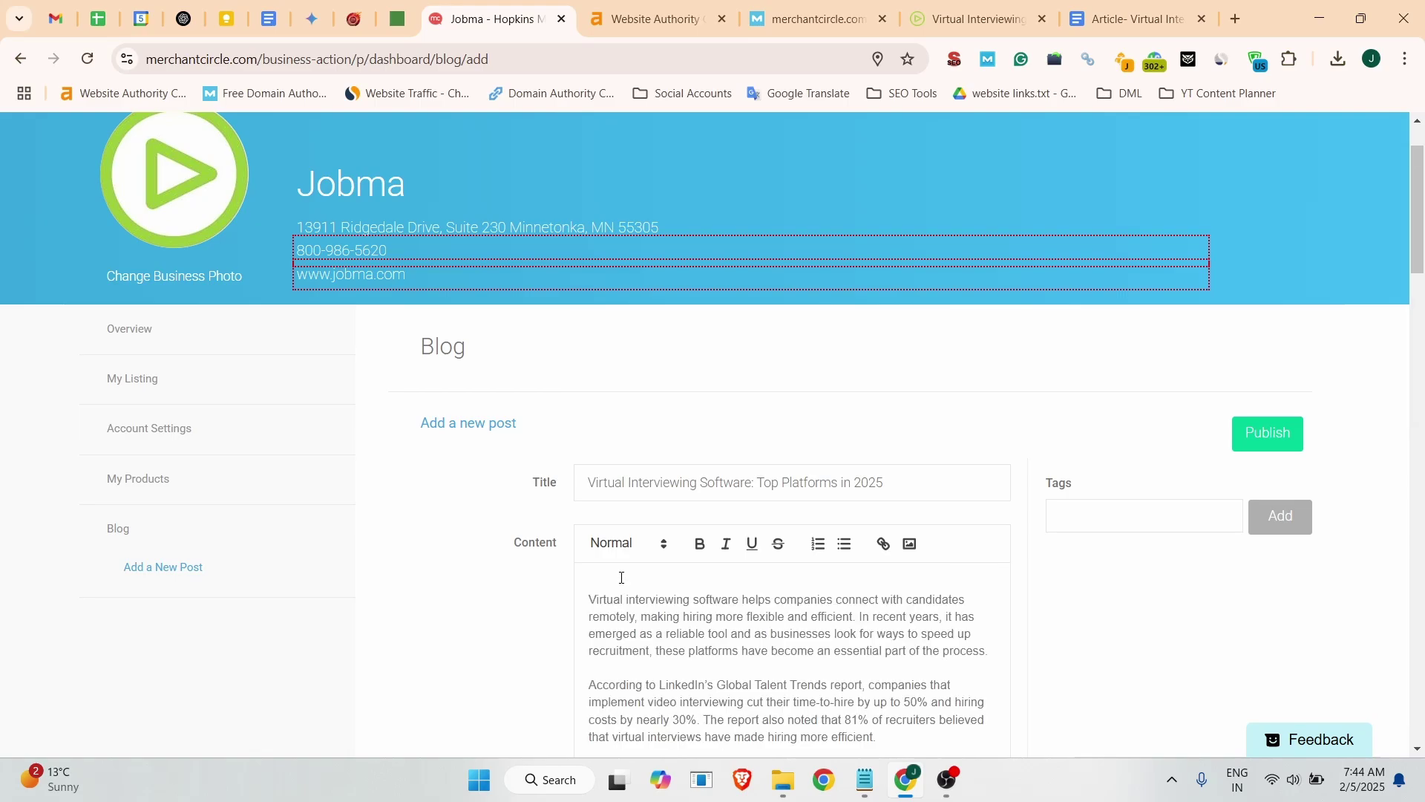
- Review the blog post's content from the introduction to the FAQs, checking that headings, bullets and paragraphs are formatted properly
scroll(657, 617, down, 5)
click(677, 497)
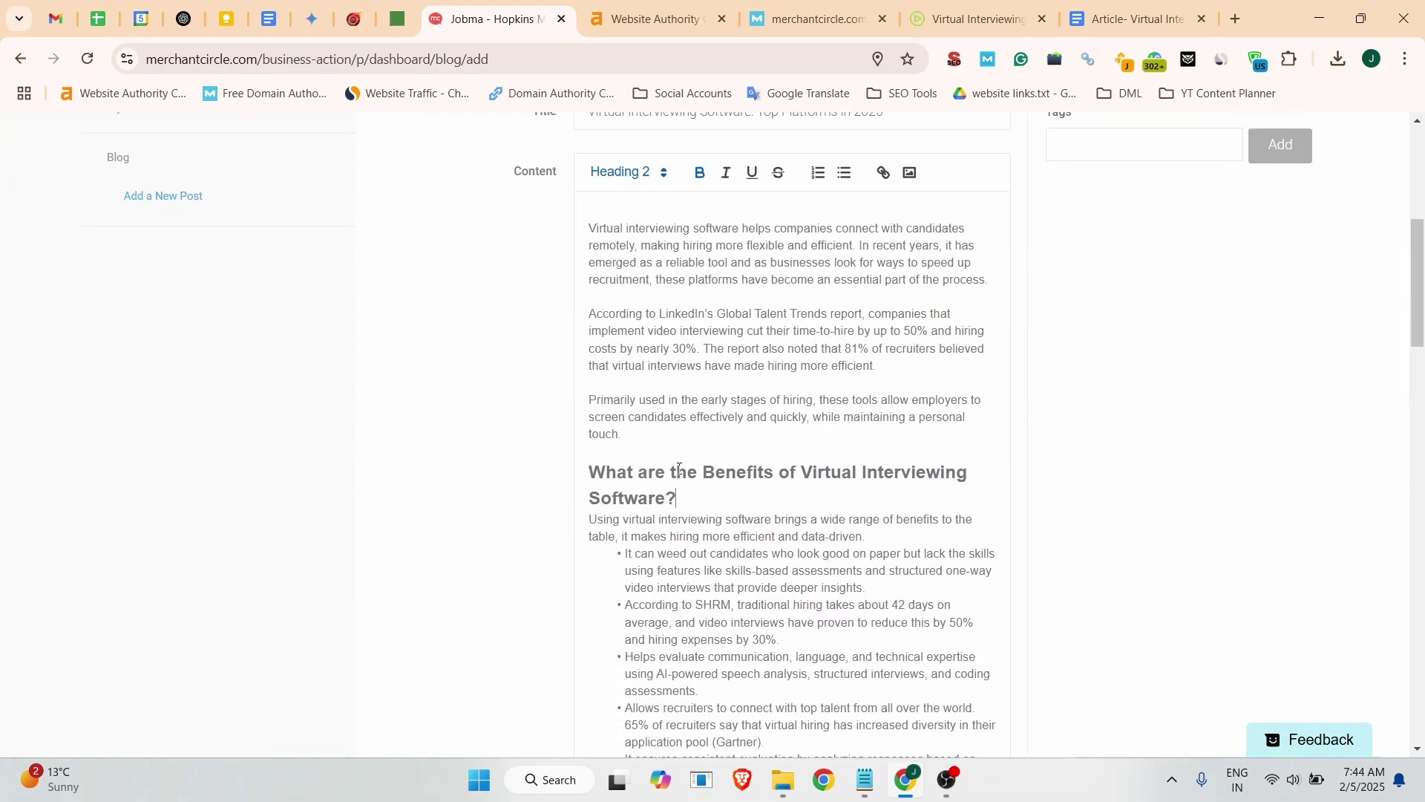
click(658, 459)
click(646, 467)
scroll(657, 365, down, 6)
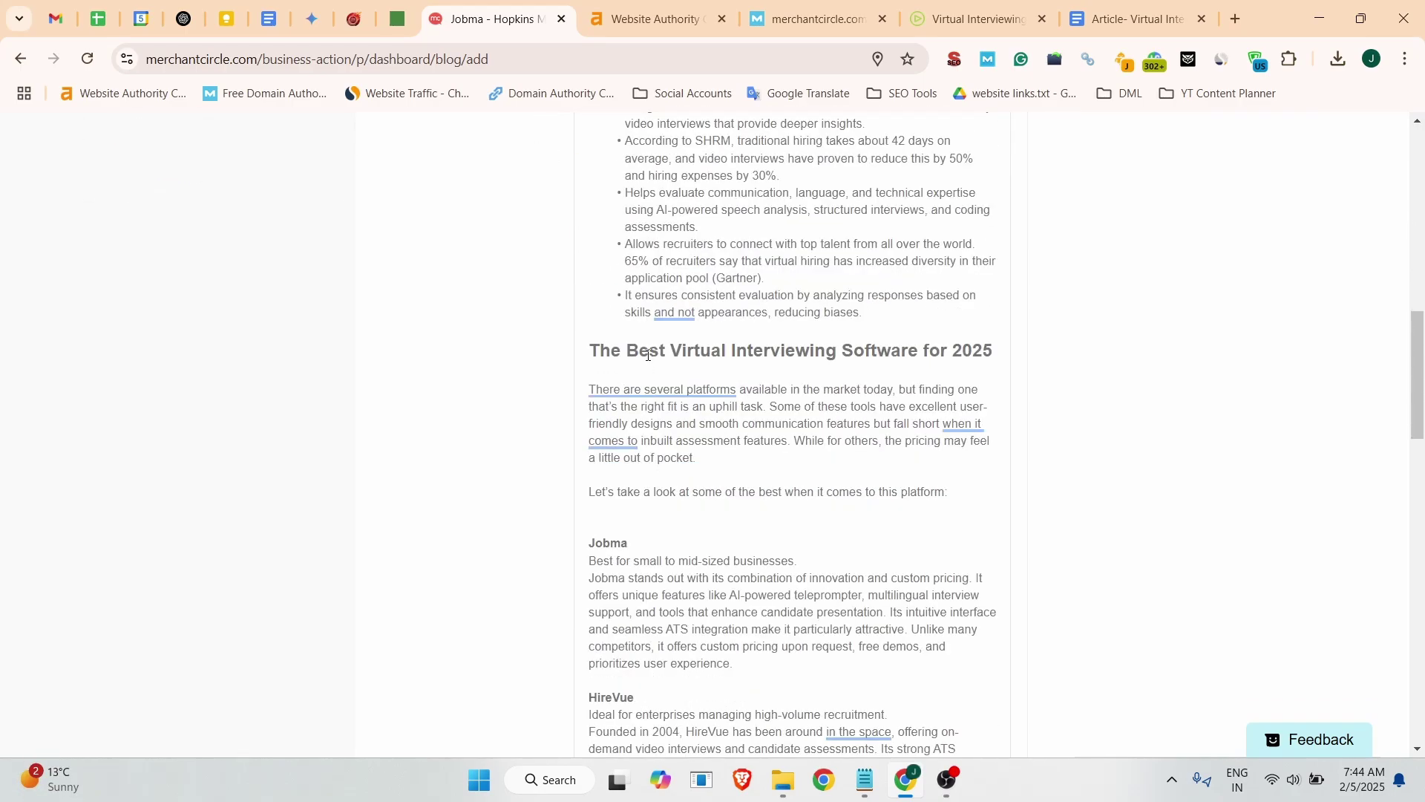
scroll(648, 355, down, 10)
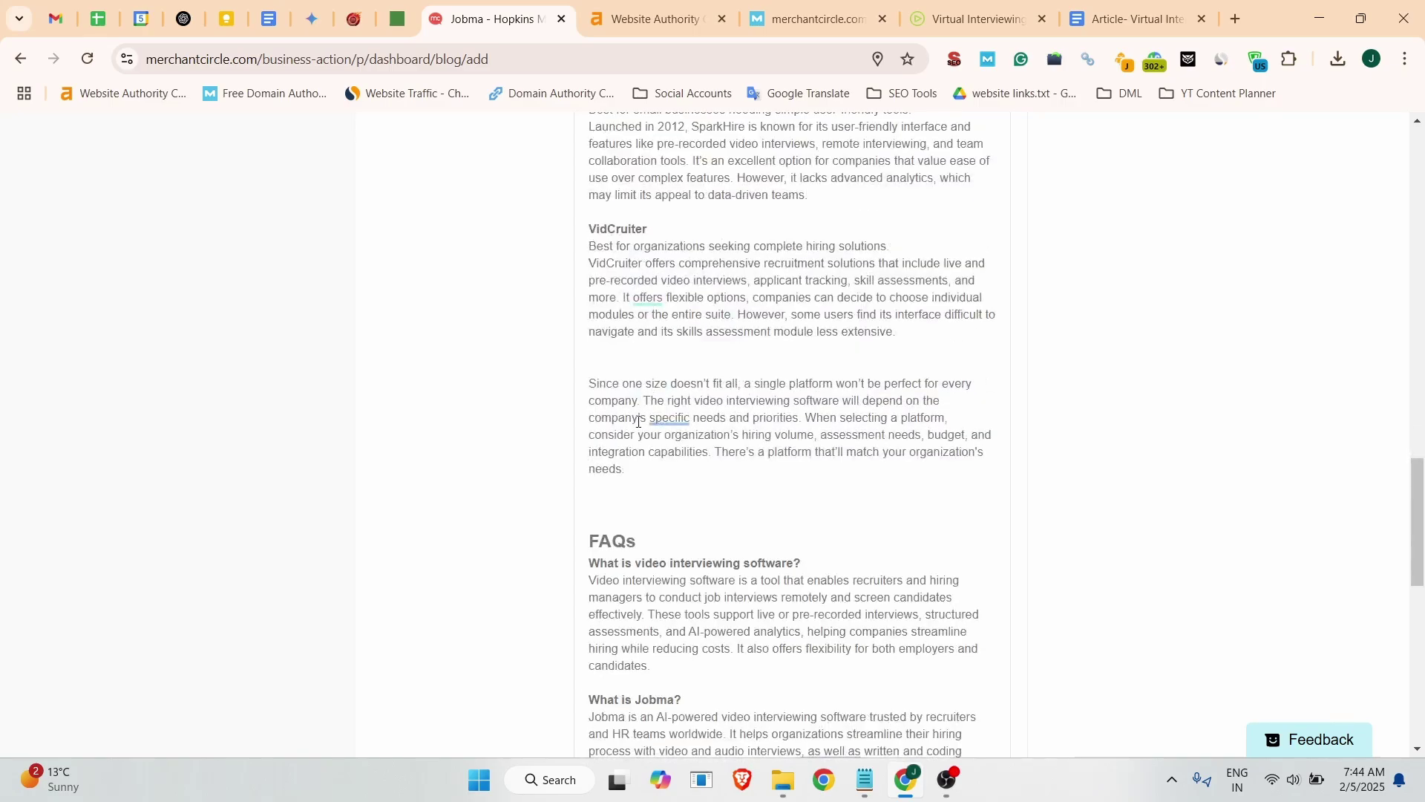
scroll(638, 422, down, 3)
scroll(694, 366, up, 15)
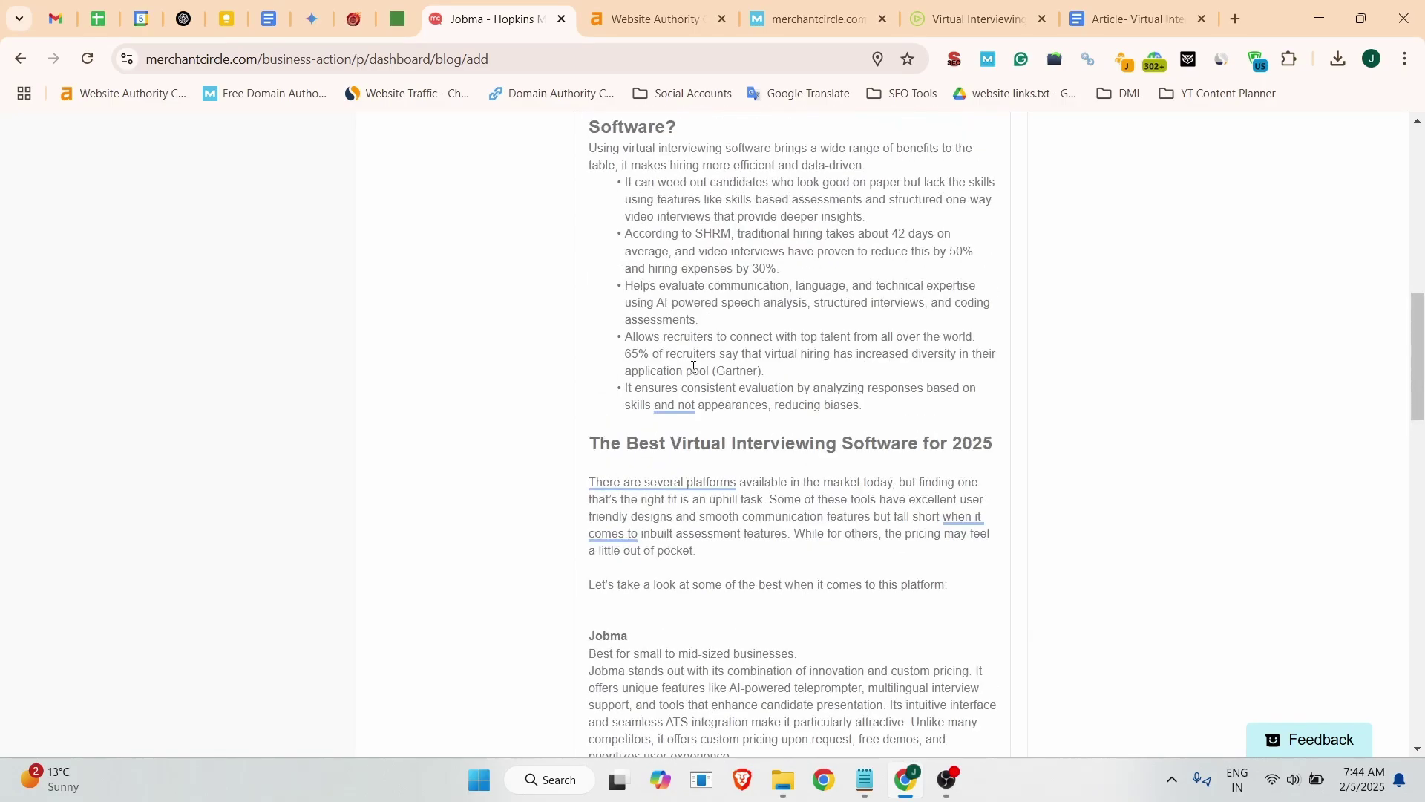
scroll(694, 366, up, 8)
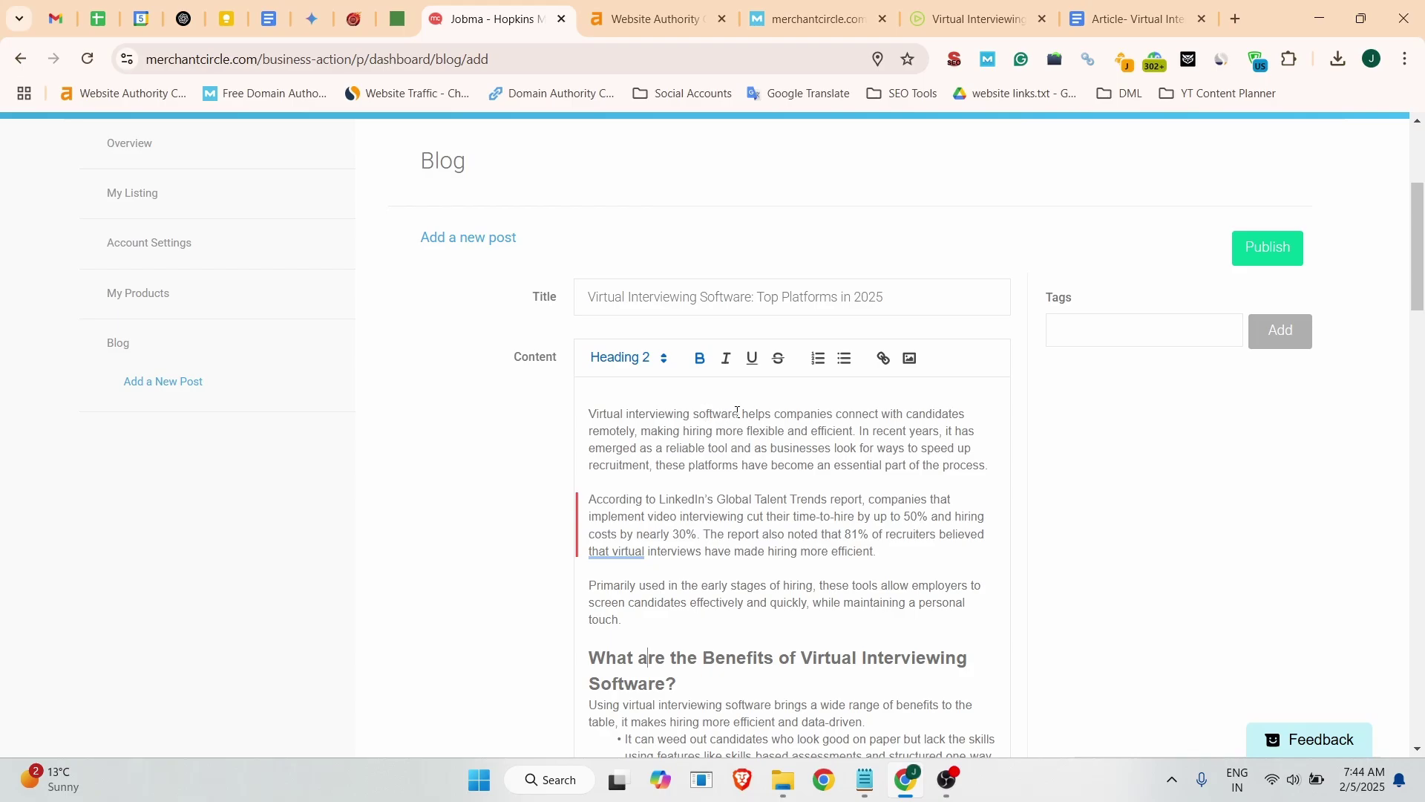
drag(725, 411, 591, 409)
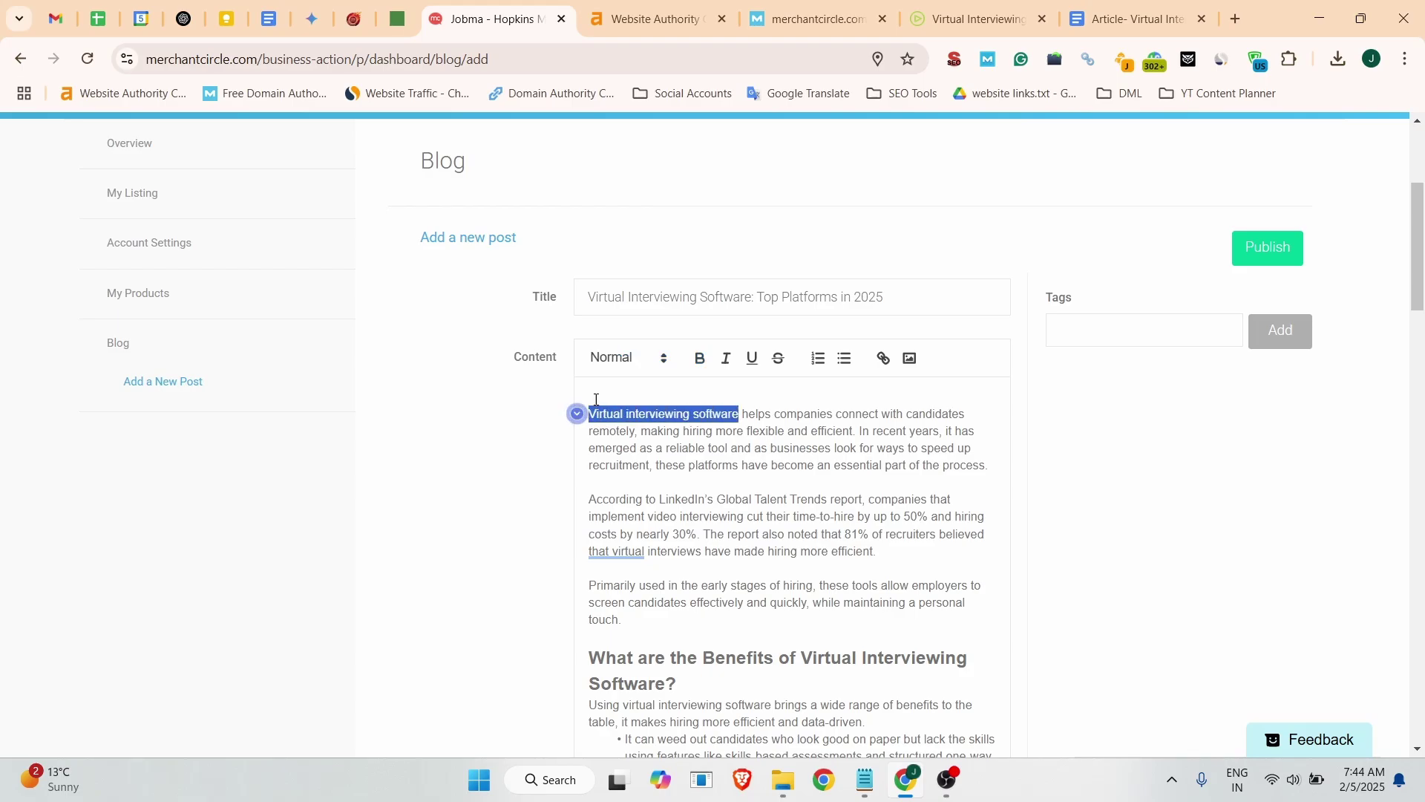
click(885, 358)
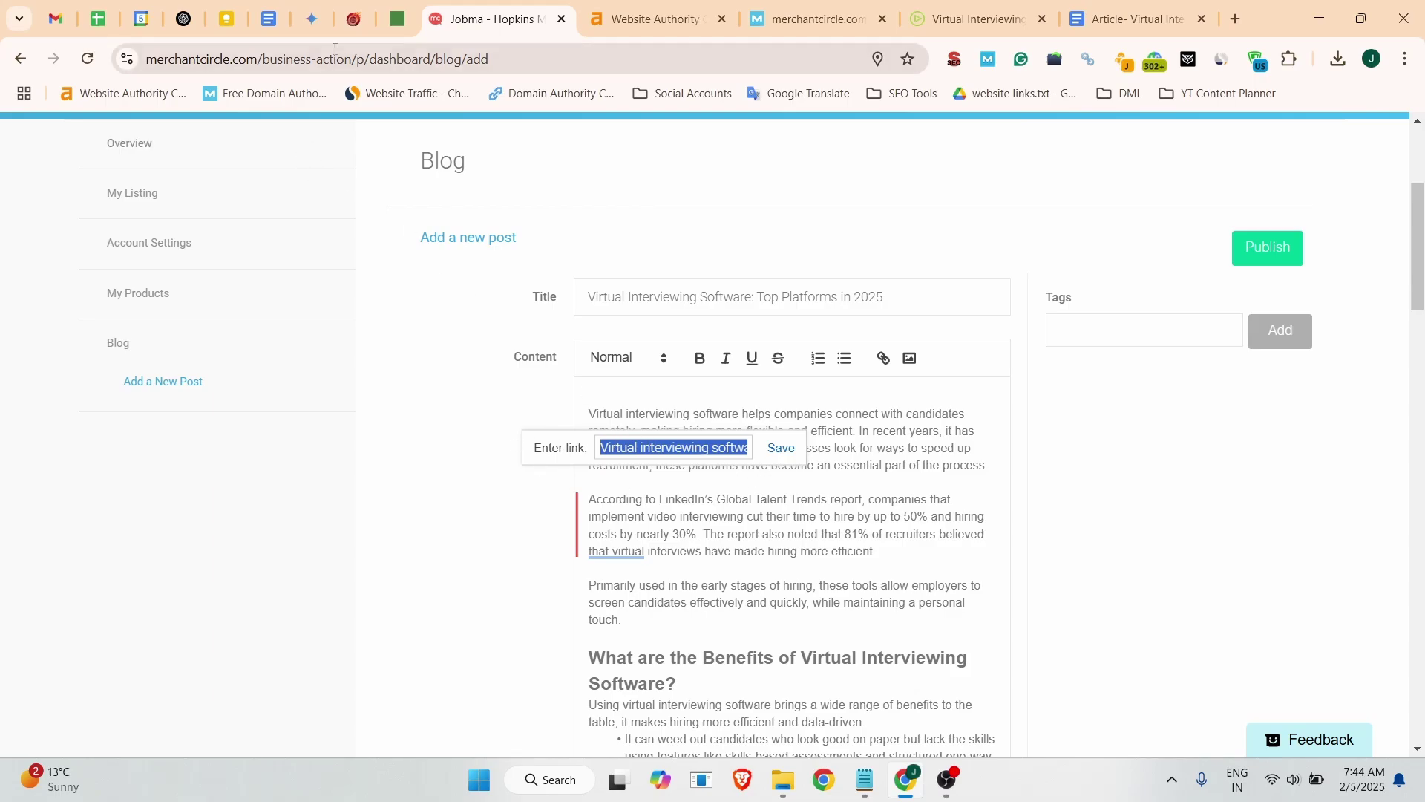
key(ctrl+Tab)
key(ctrl+Tab)
key(ctrl+Tab)
key(ctrl+l)
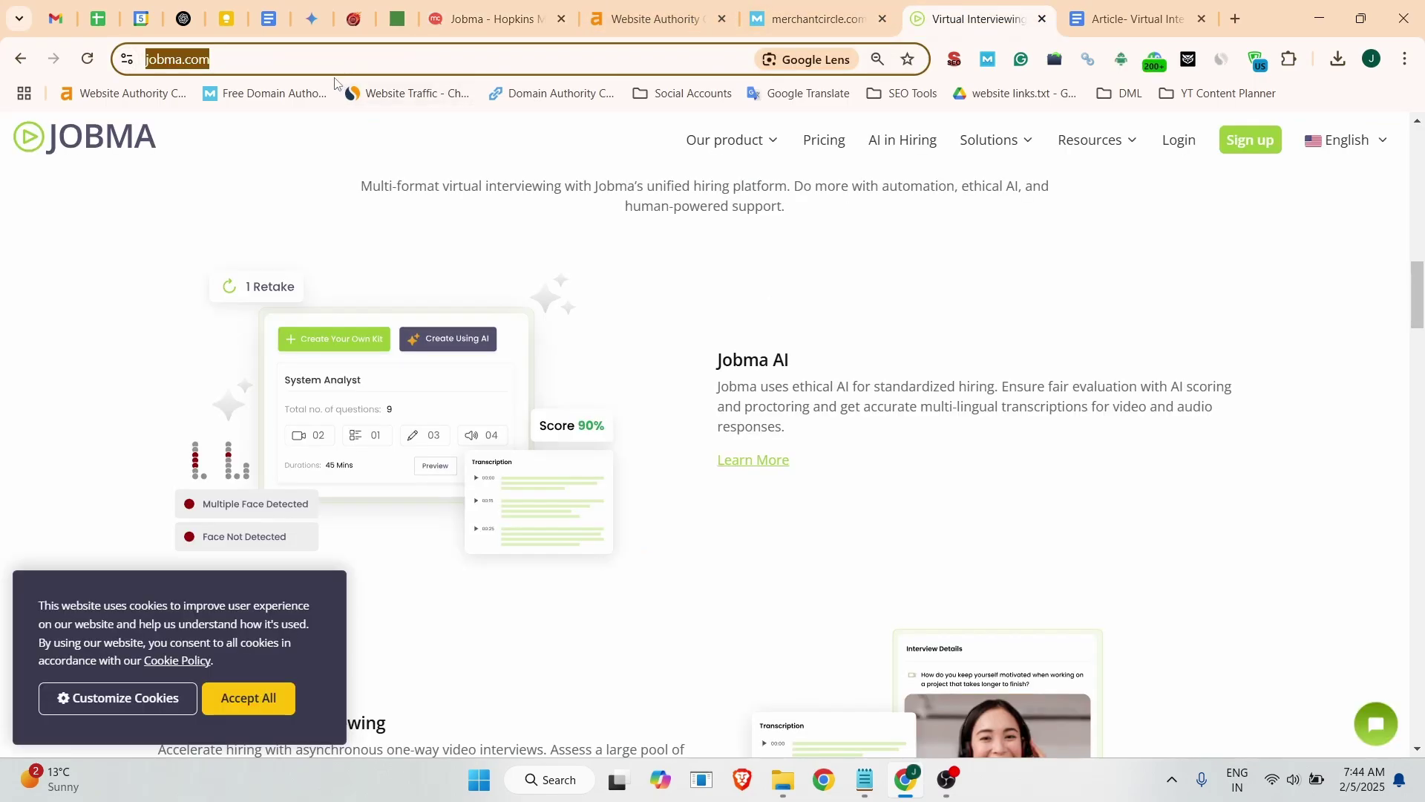
key(ctrl+c)
click(486, 16)
key(ctrl+v)
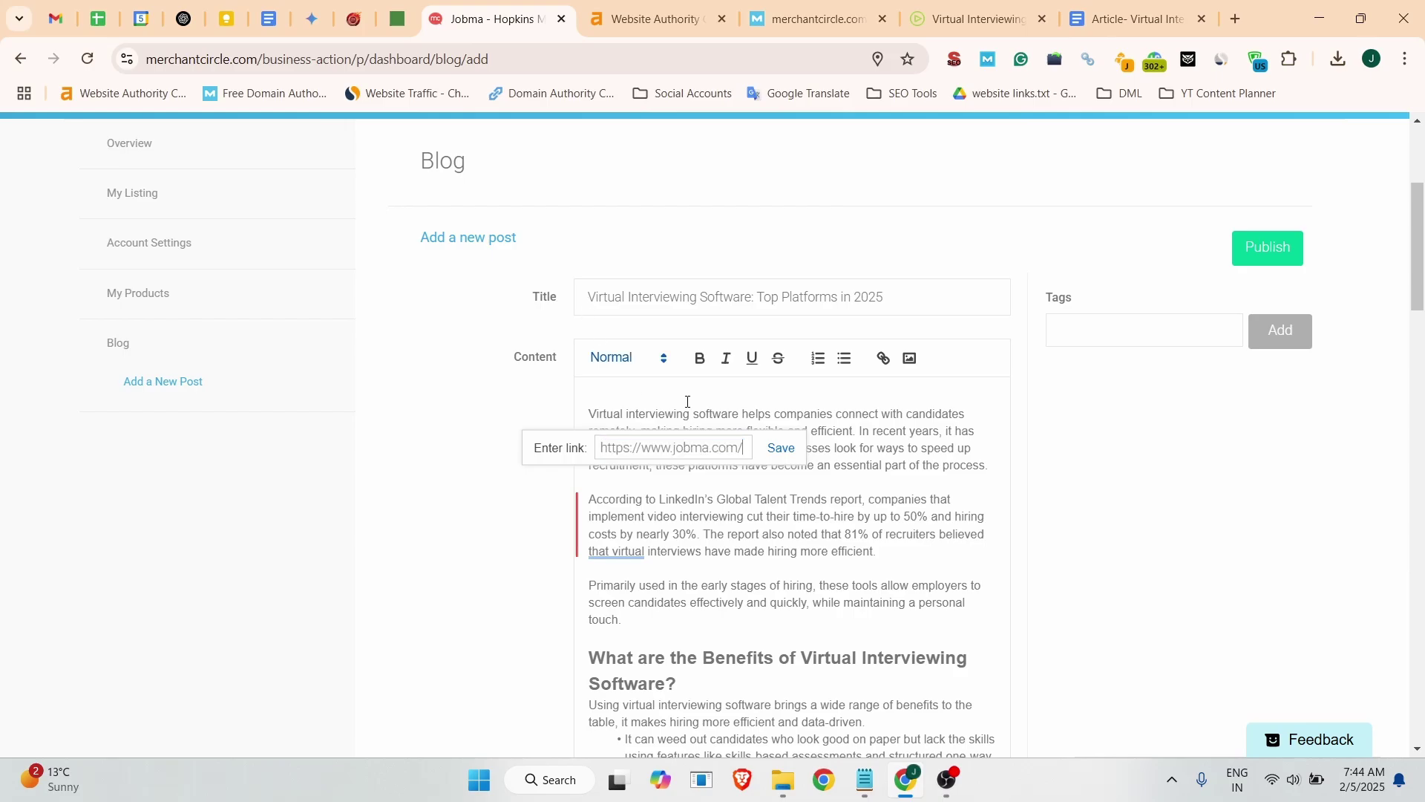
click(779, 449)
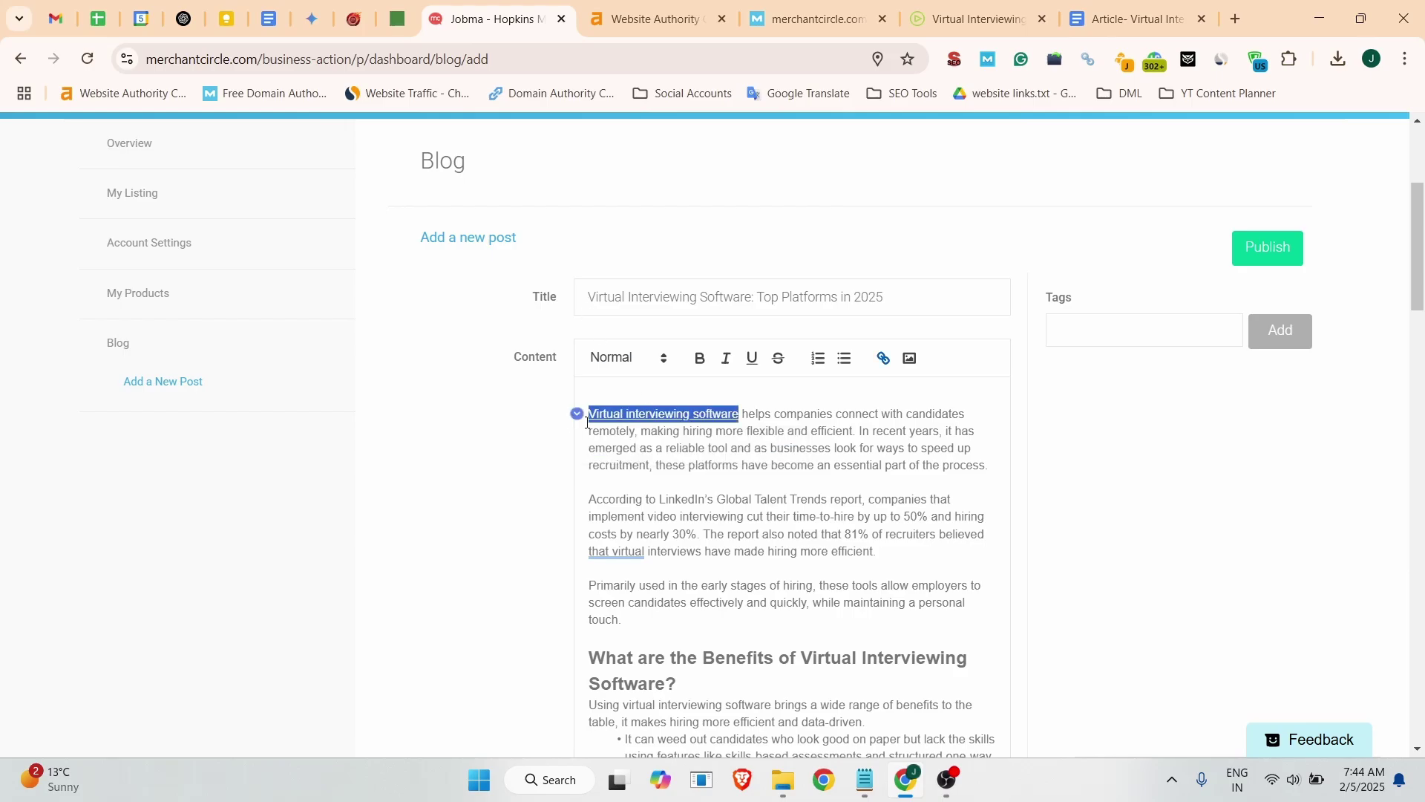
- Add the tag "virtual interviewing software" to the blog post
click(1102, 329)
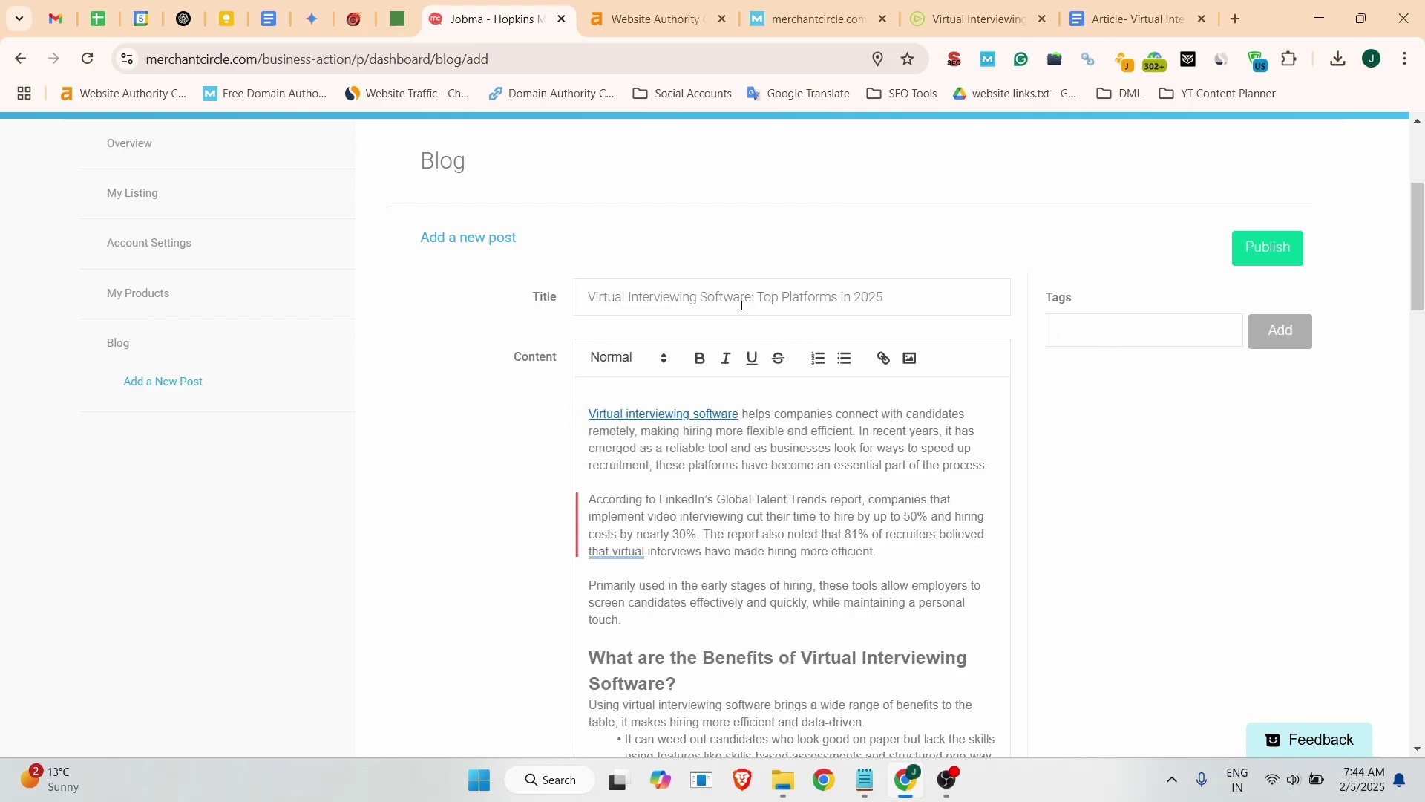
drag(752, 297, 588, 297)
click(1082, 330)
key(ctrl+v)
click(1278, 330)
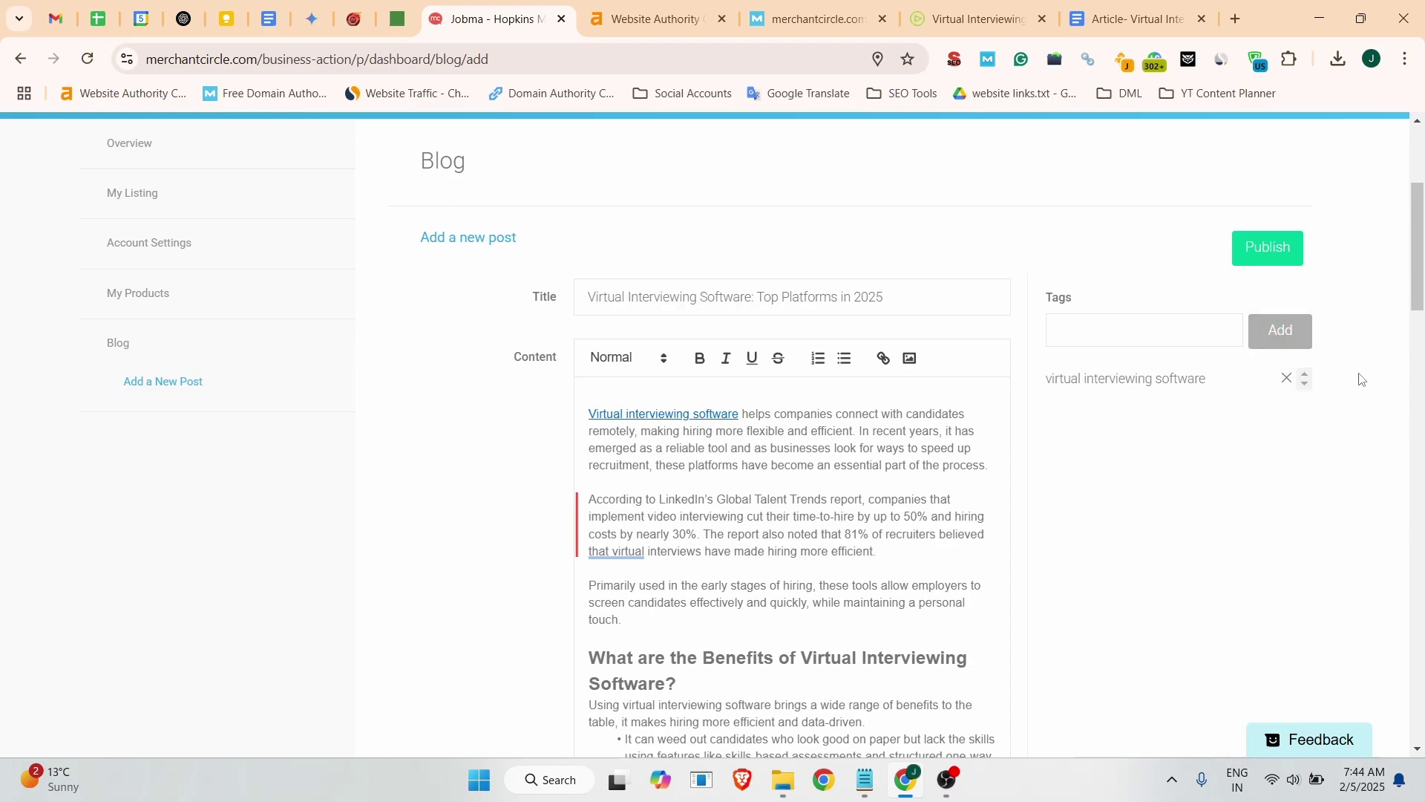
- Look over the post's content once more and publish the blog post
scroll(858, 452, down, 15)
scroll(858, 453, down, 5)
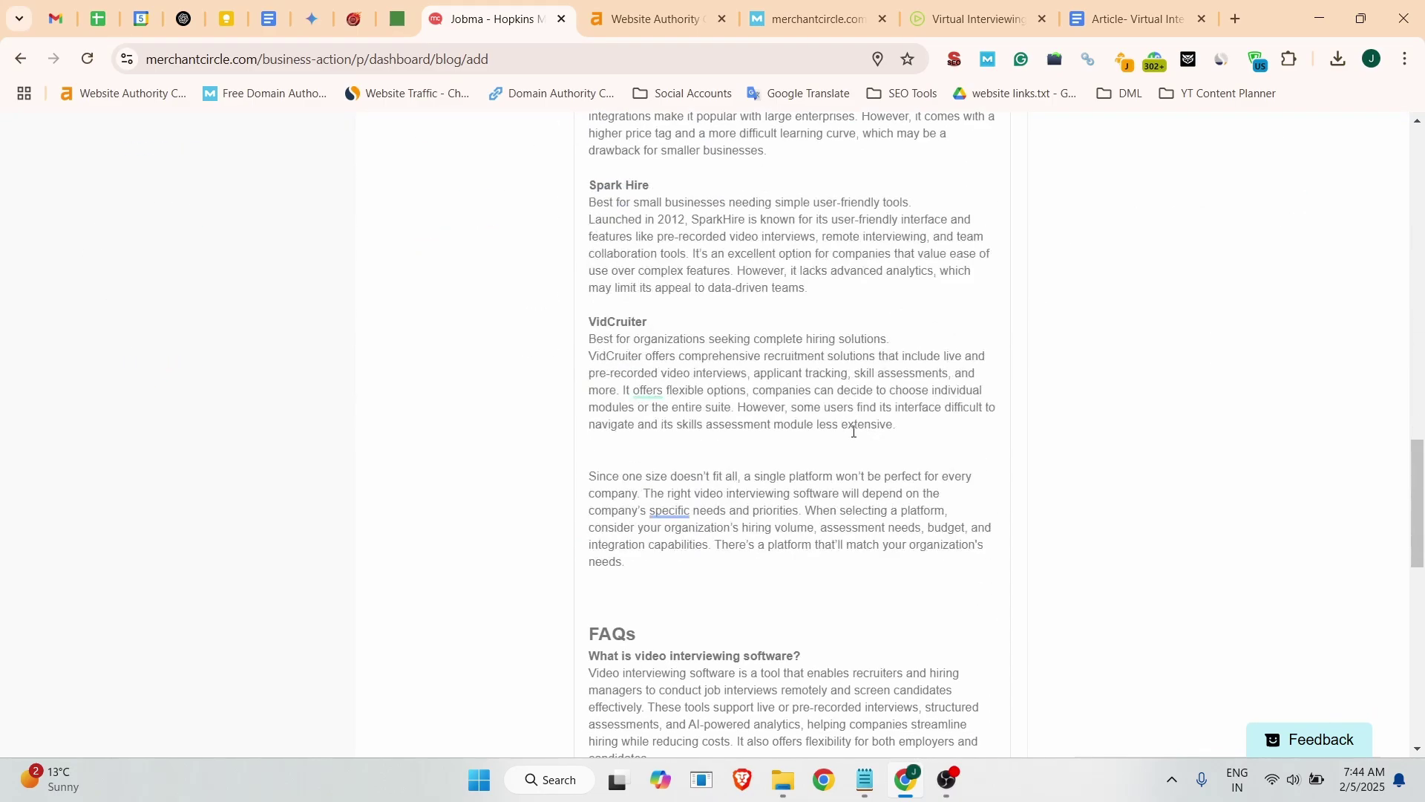
scroll(1190, 376, up, 20)
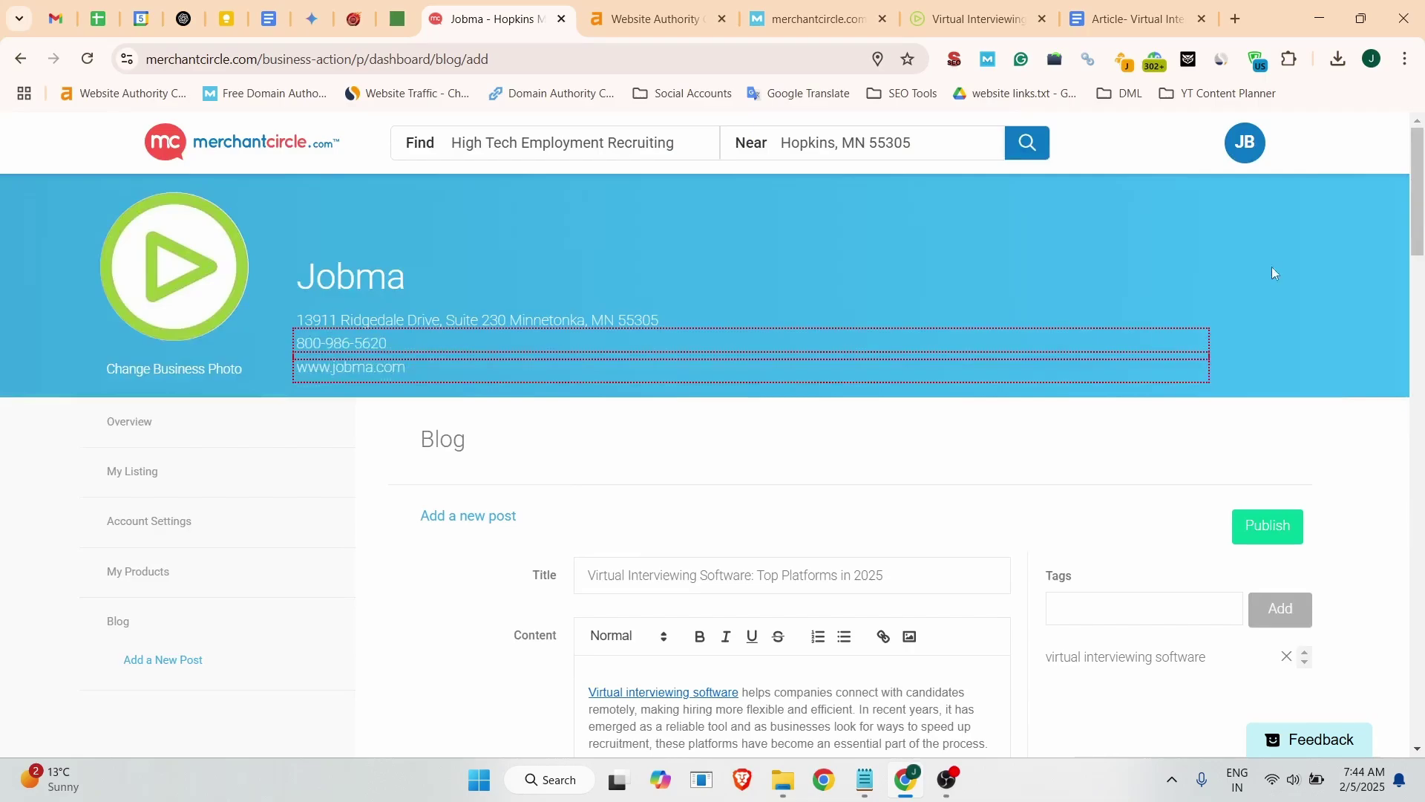
click(1267, 524)
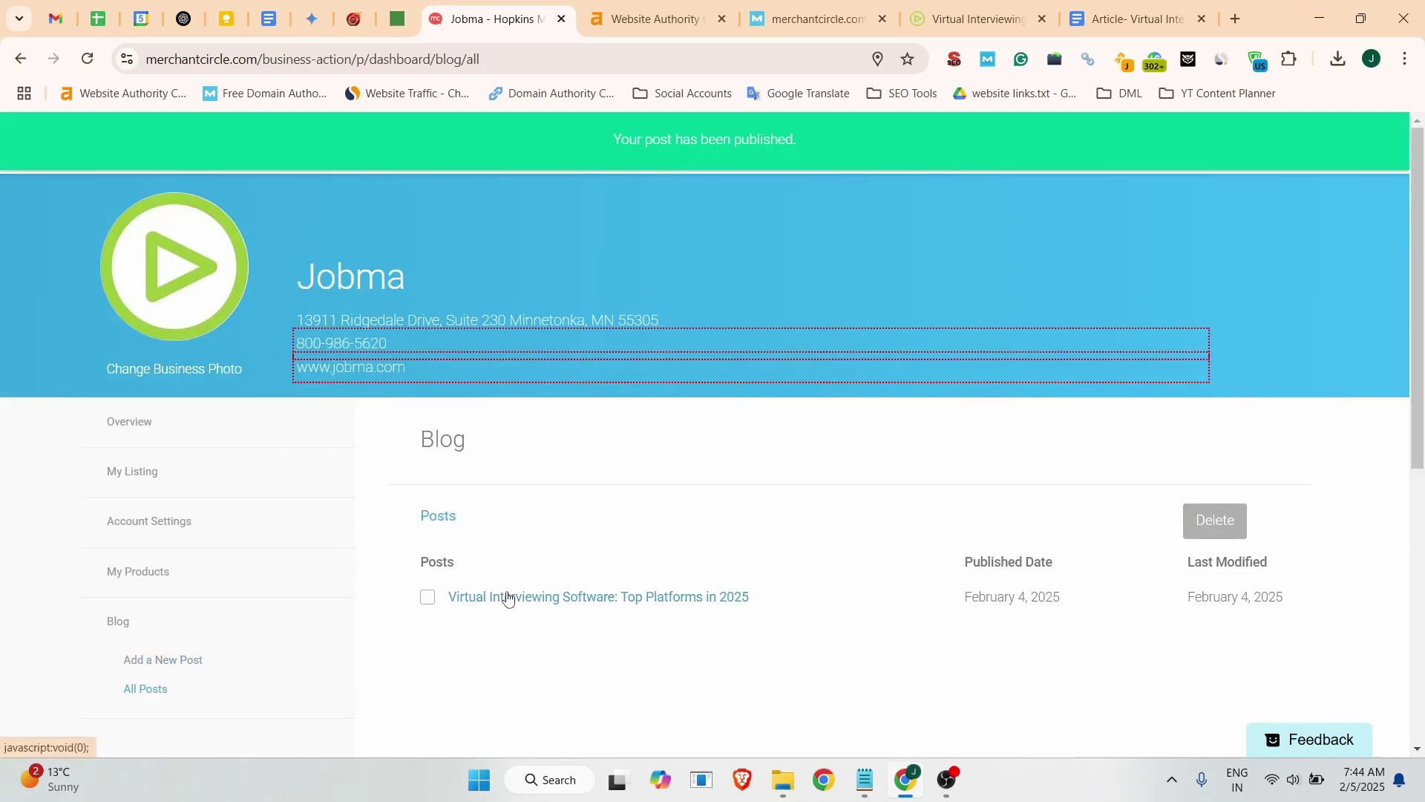
- Open the published post from the posts list, check its title, content and tag, and return to all posts
click(509, 598)
scroll(1301, 482, down, 2)
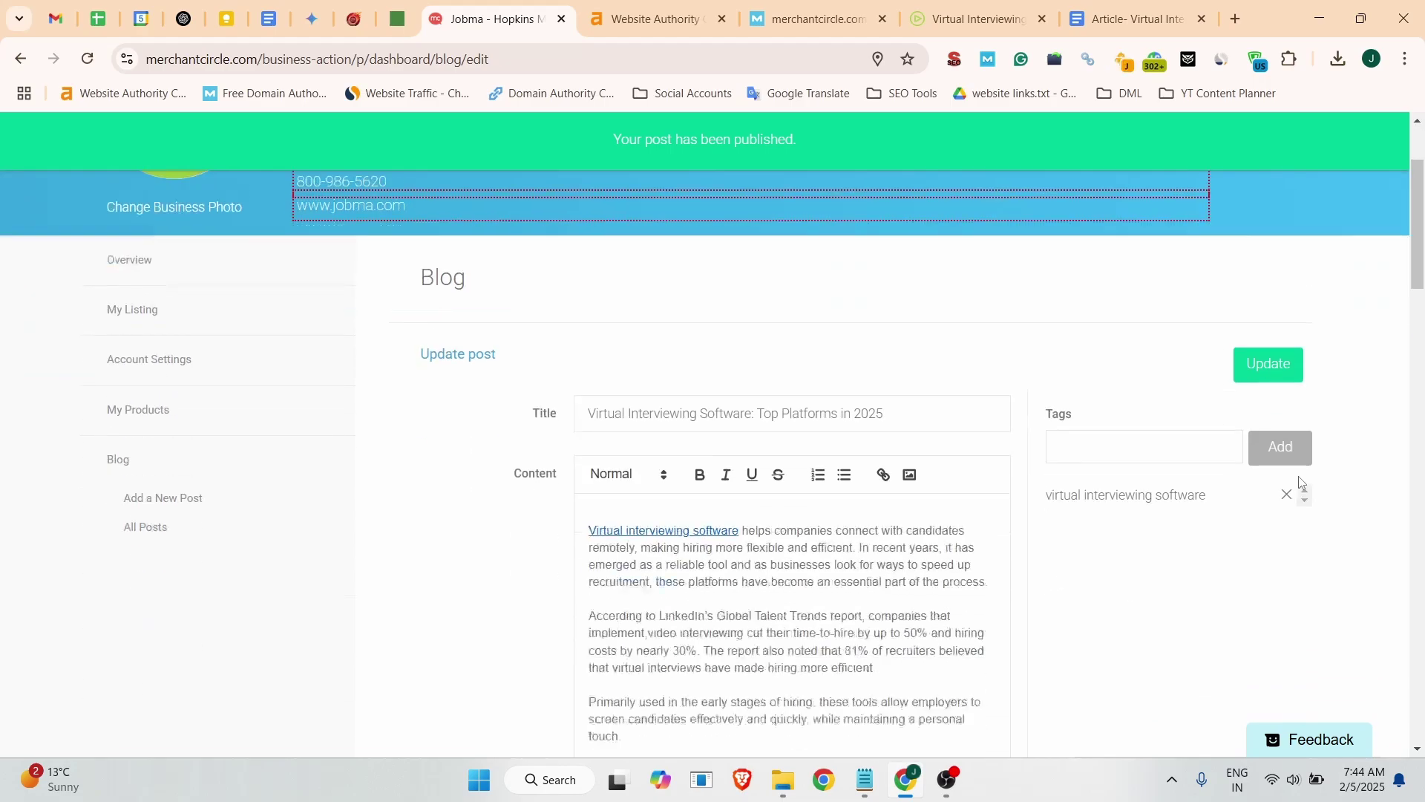
scroll(1260, 483, down, 2)
scroll(661, 547, up, 4)
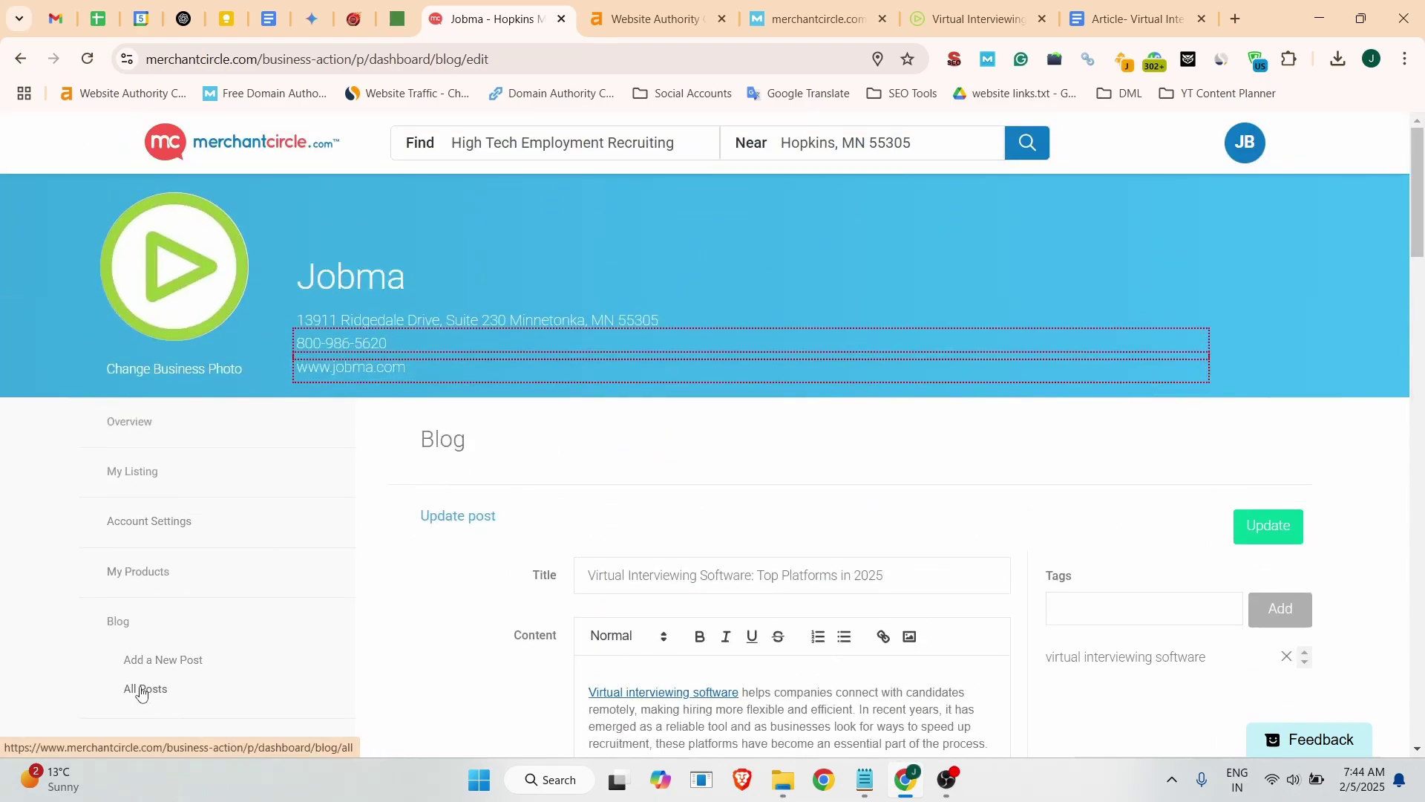
click(142, 694)
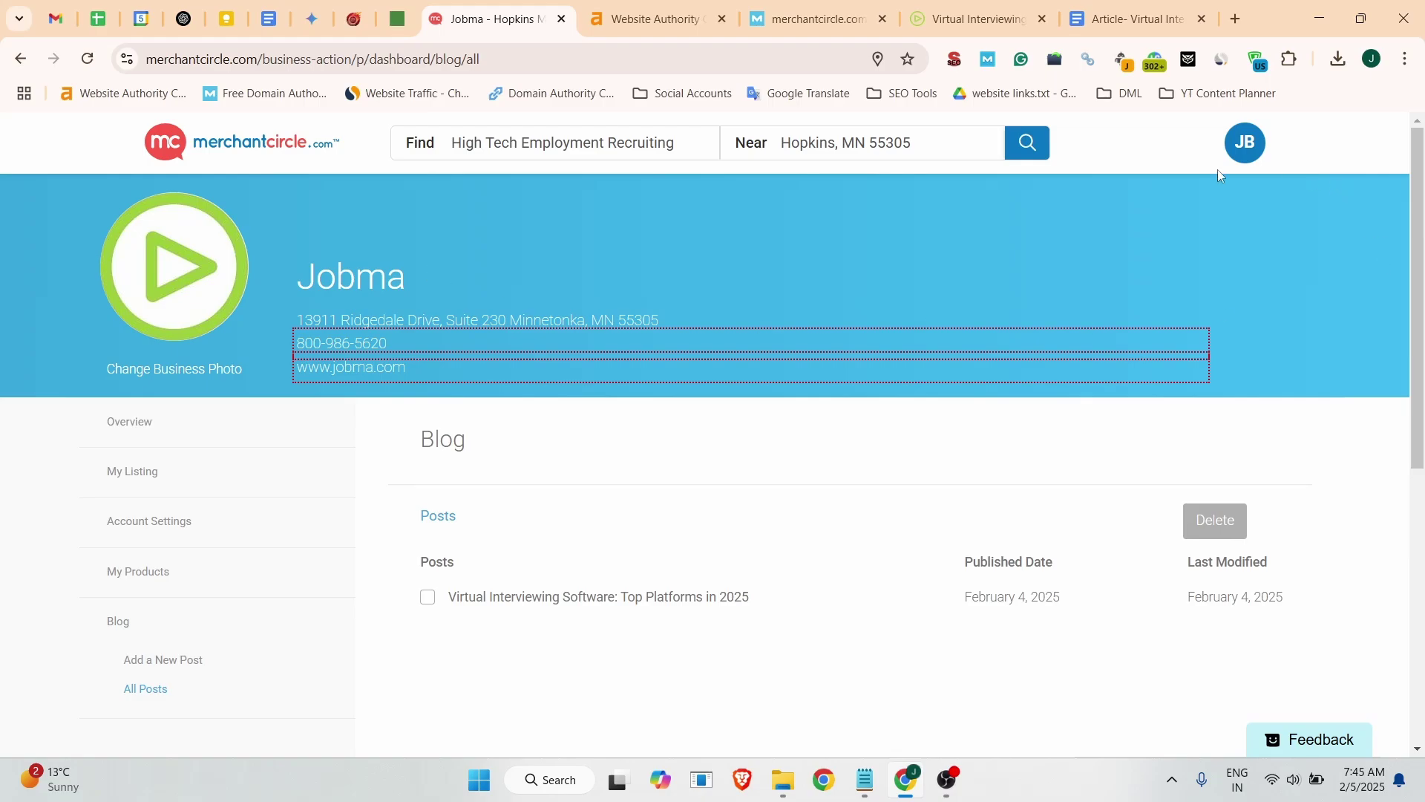
- View Jobma's public business listing and find the new article in its updates and tips section
click(117, 473)
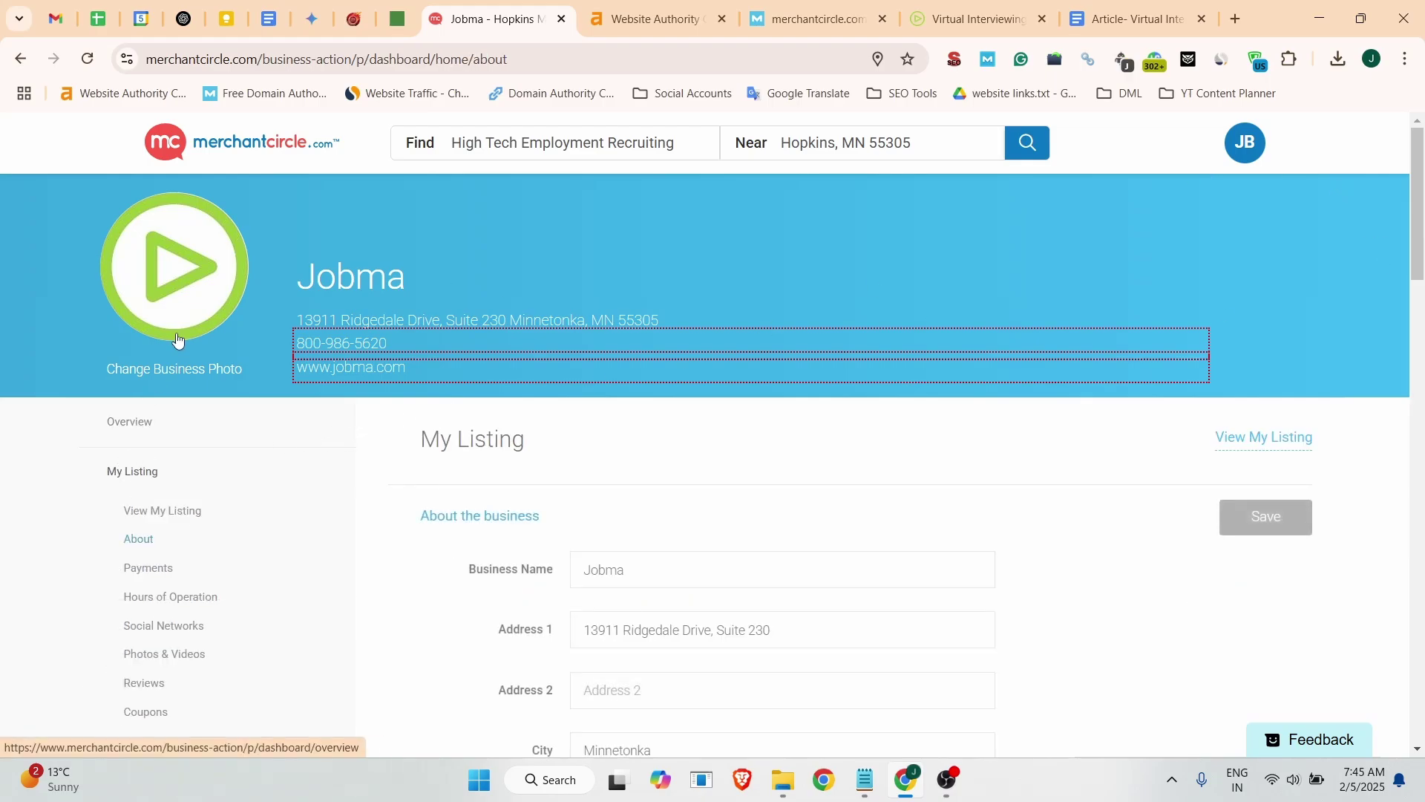
scroll(535, 471, down, 7)
scroll(446, 436, up, 5)
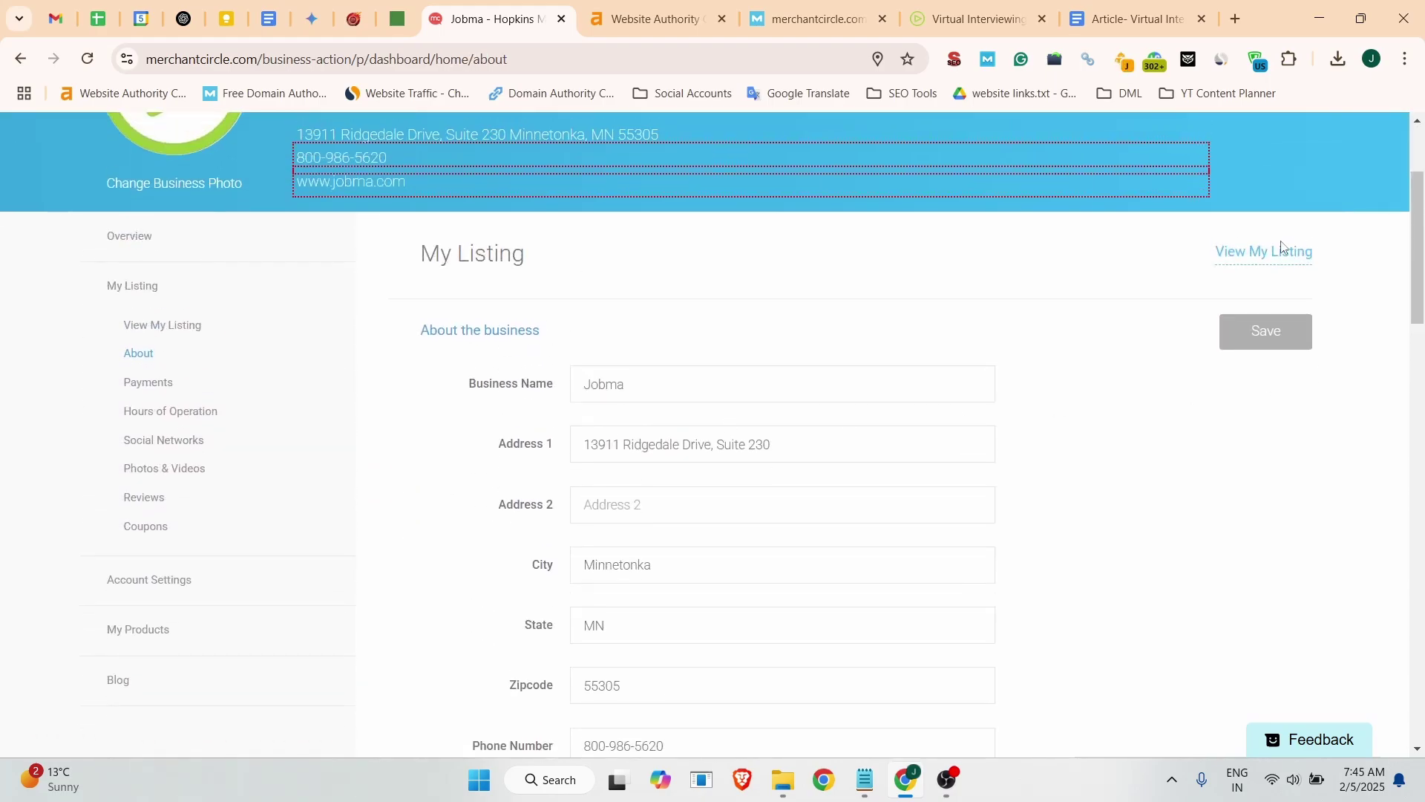
click(1266, 260)
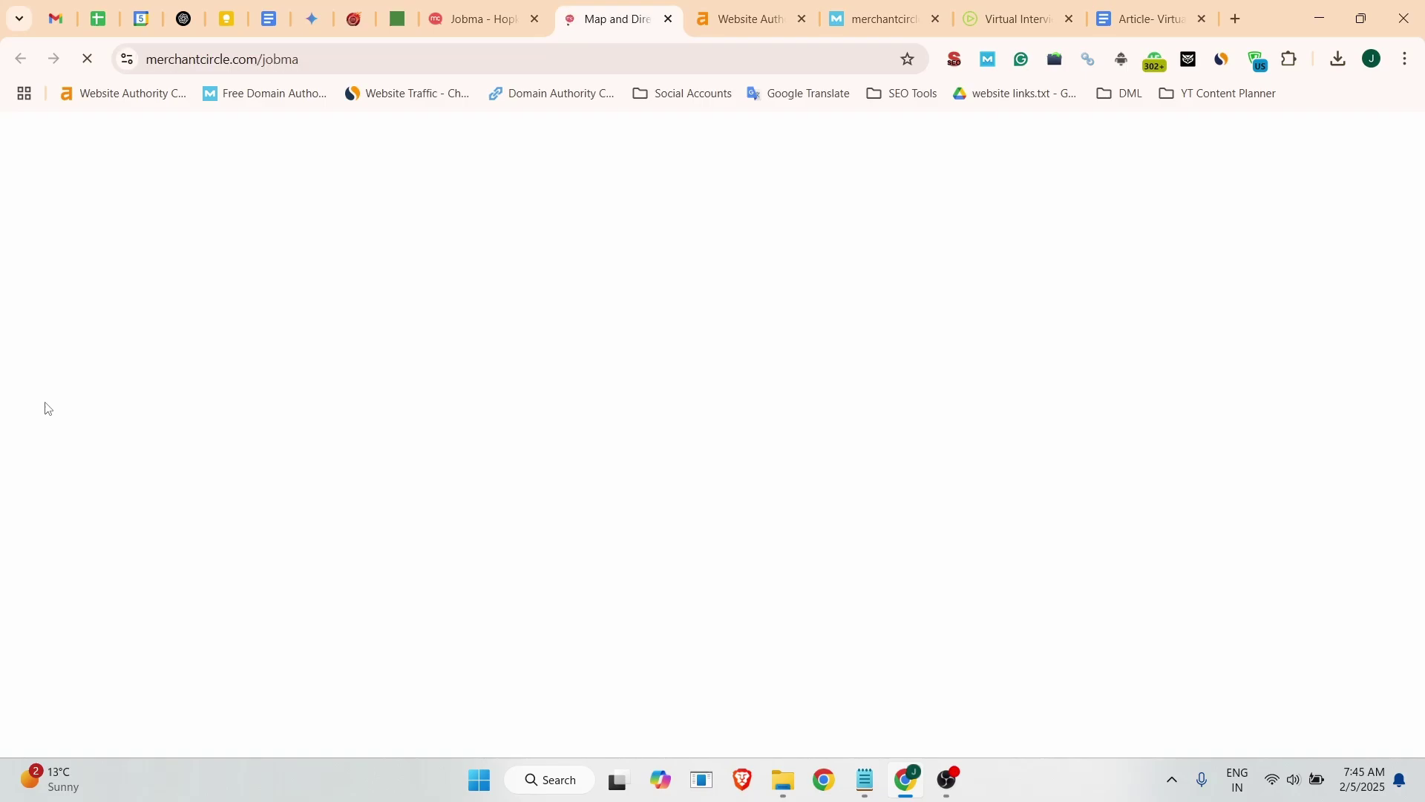
scroll(566, 547, down, 10)
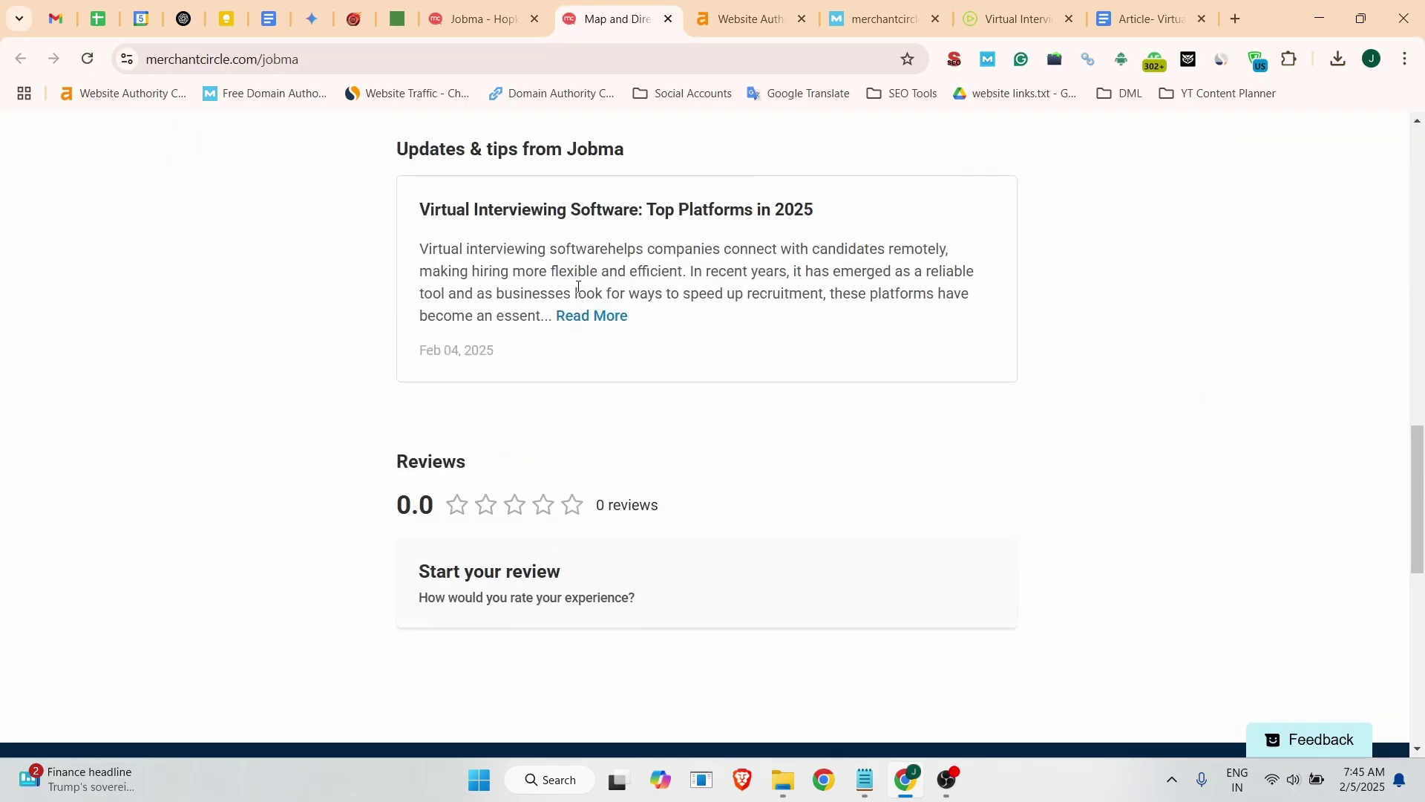
- Read the full article on the public listing and inspect the HTML of its "Virtual interviewing software" link to check the rel attribute
click(598, 317)
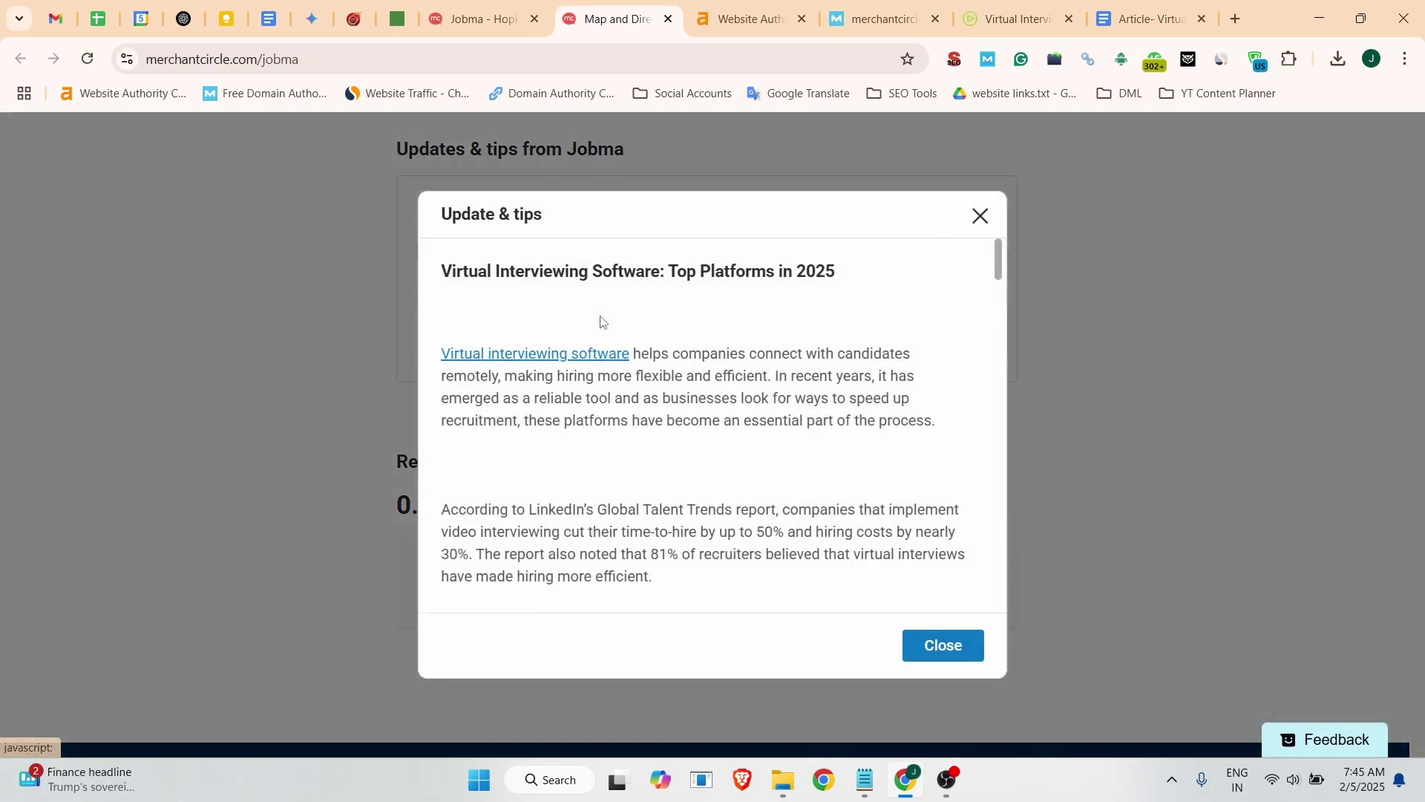
right_click(528, 355)
click(582, 614)
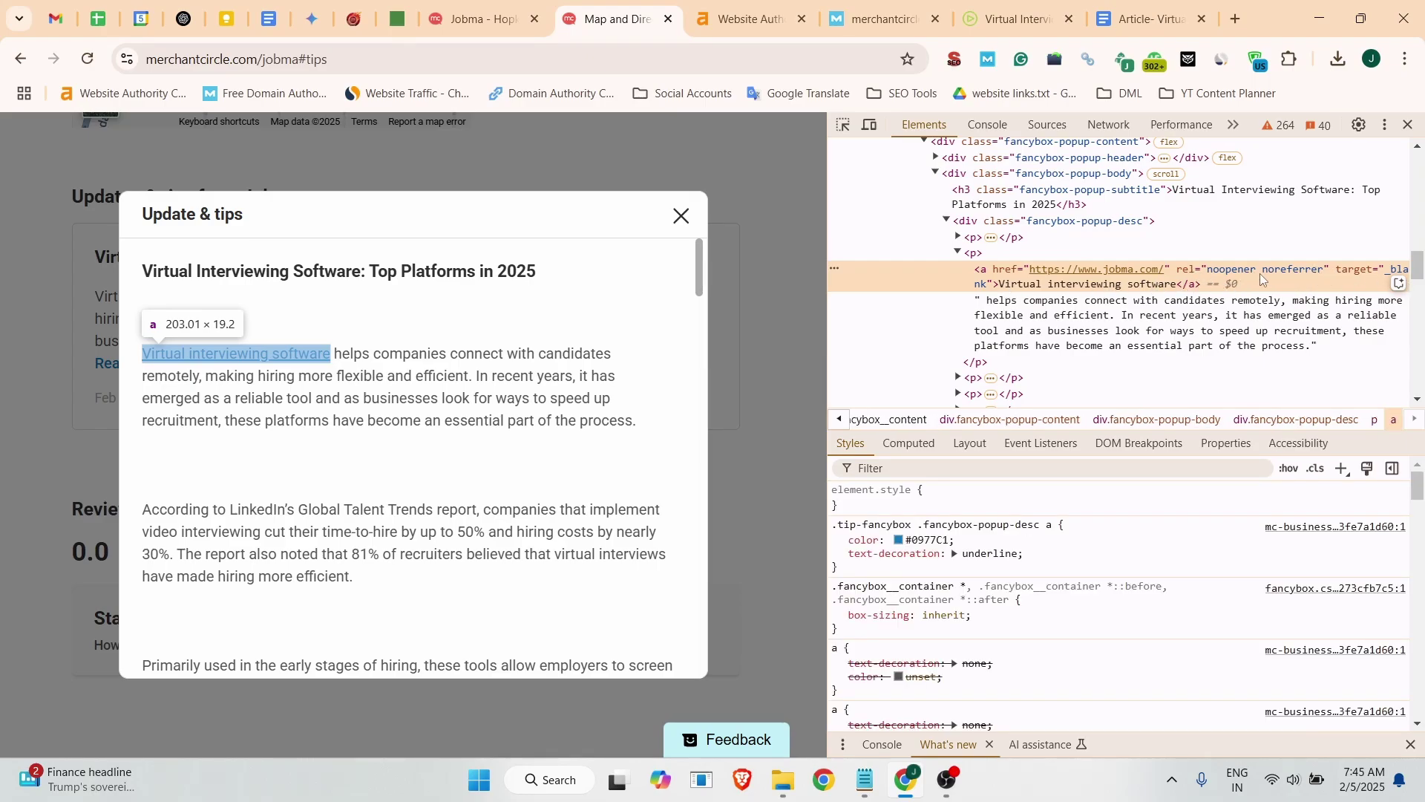
click(1408, 127)
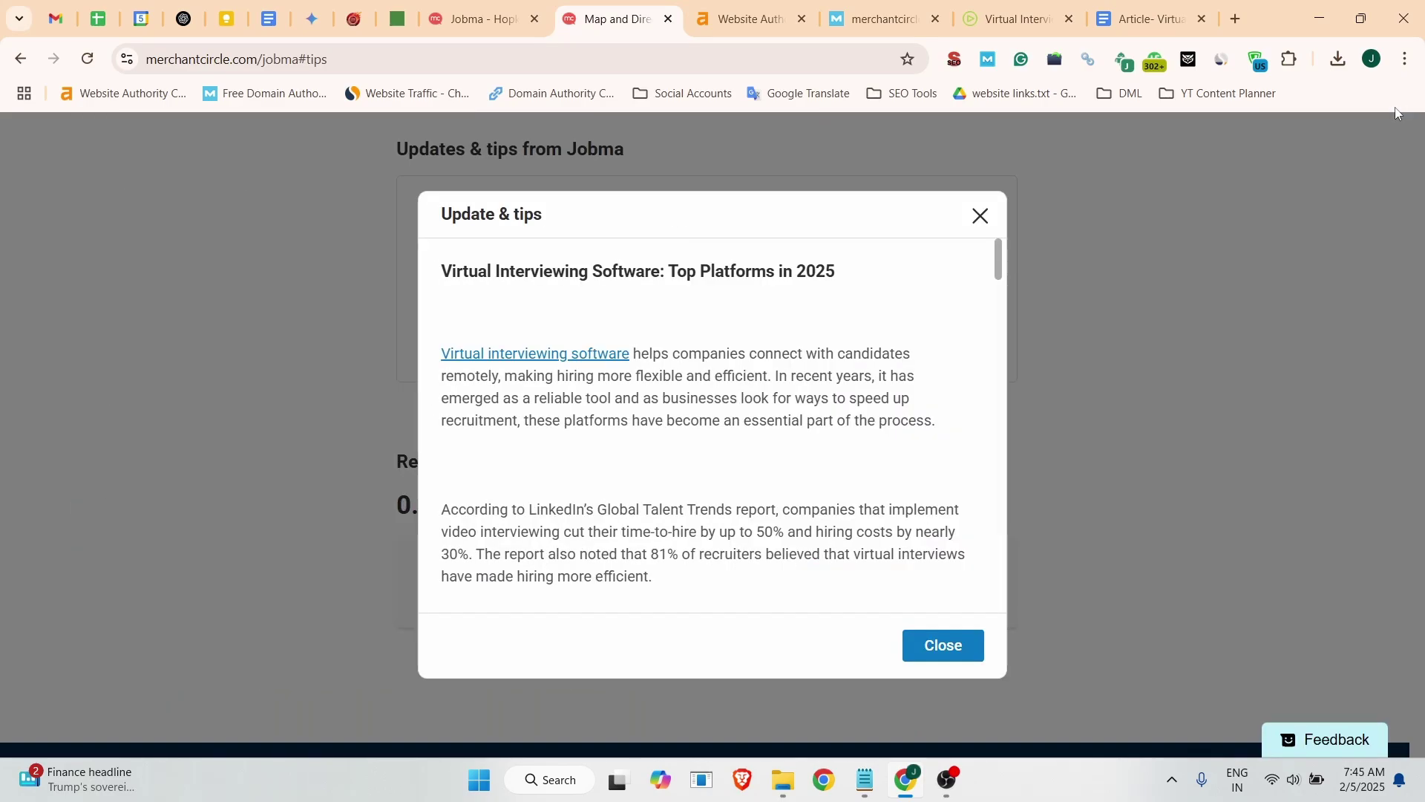